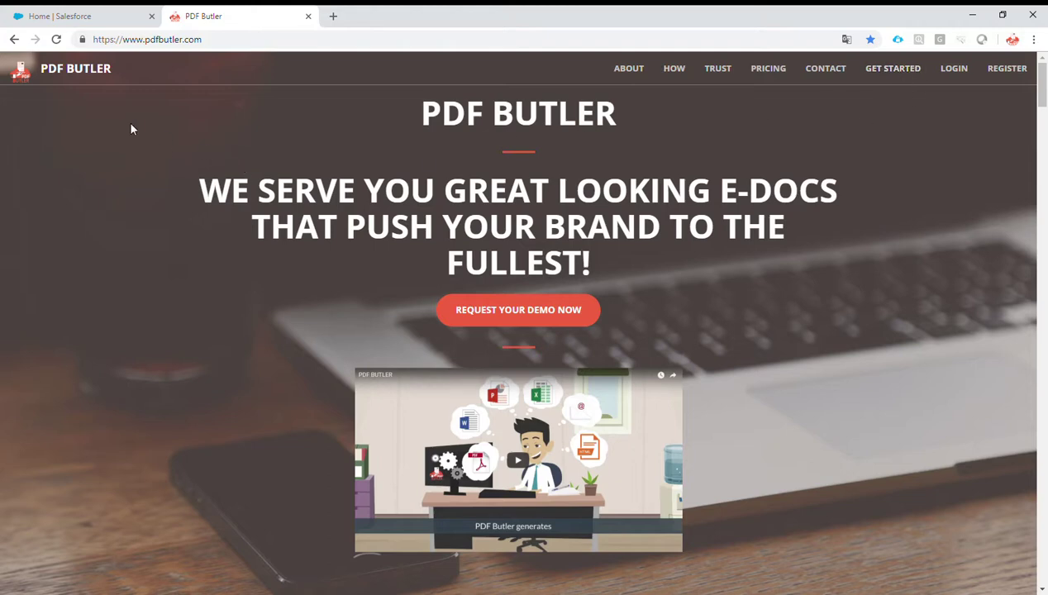
Go to PDF Butler's Get started section and highlight the 'Install our SFDC App' step
{"action": "left_click", "coordinate": [894, 69]}
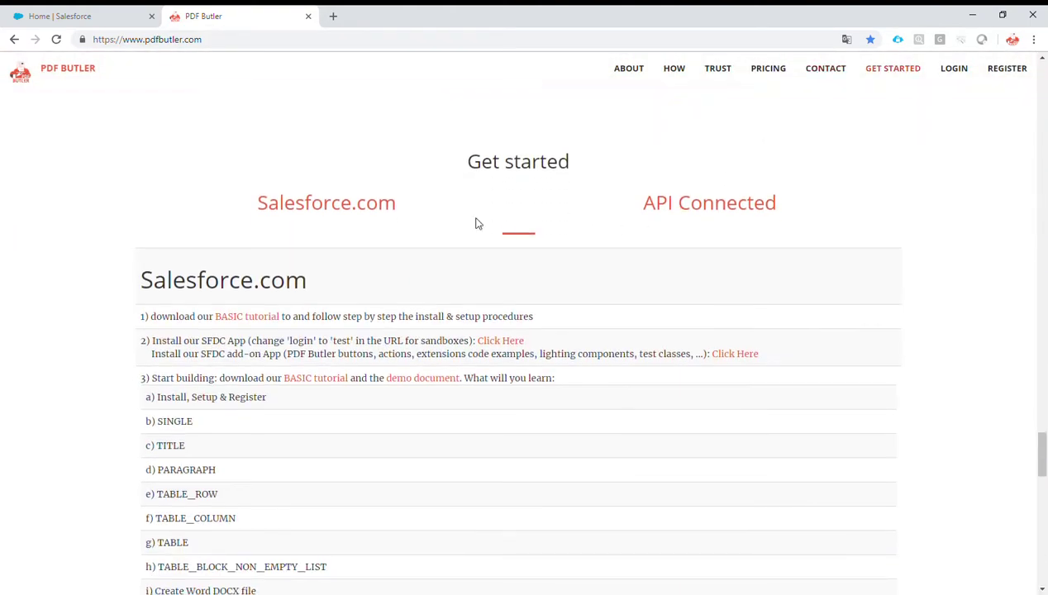
{"action": "scroll", "coordinate": [237, 283], "scroll_direction": "down", "scroll_amount": 1}
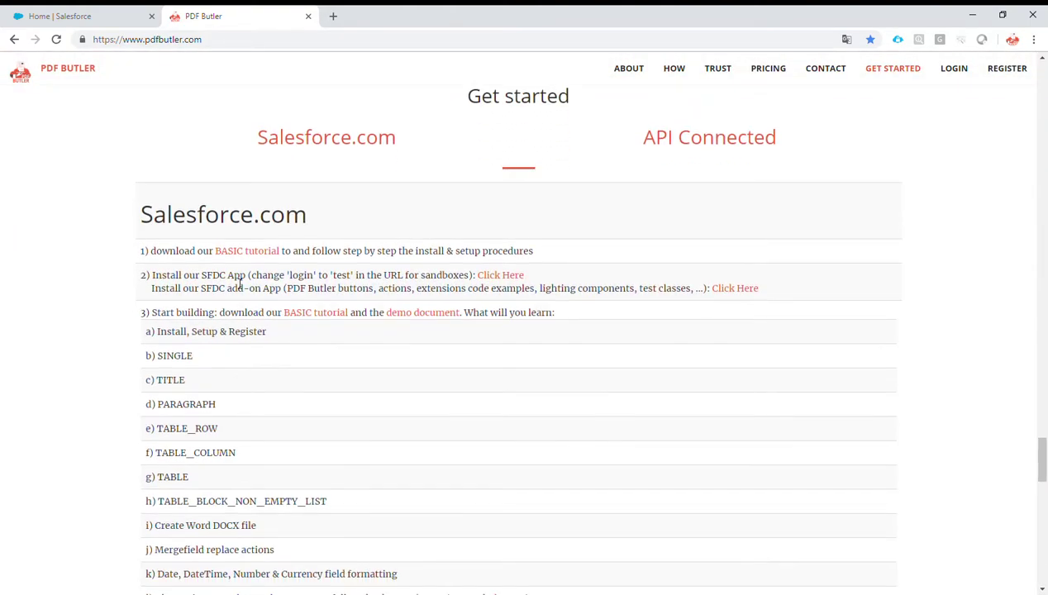
{"action": "left_click_drag", "start_coordinate": [162, 277], "coordinate": [431, 278]}
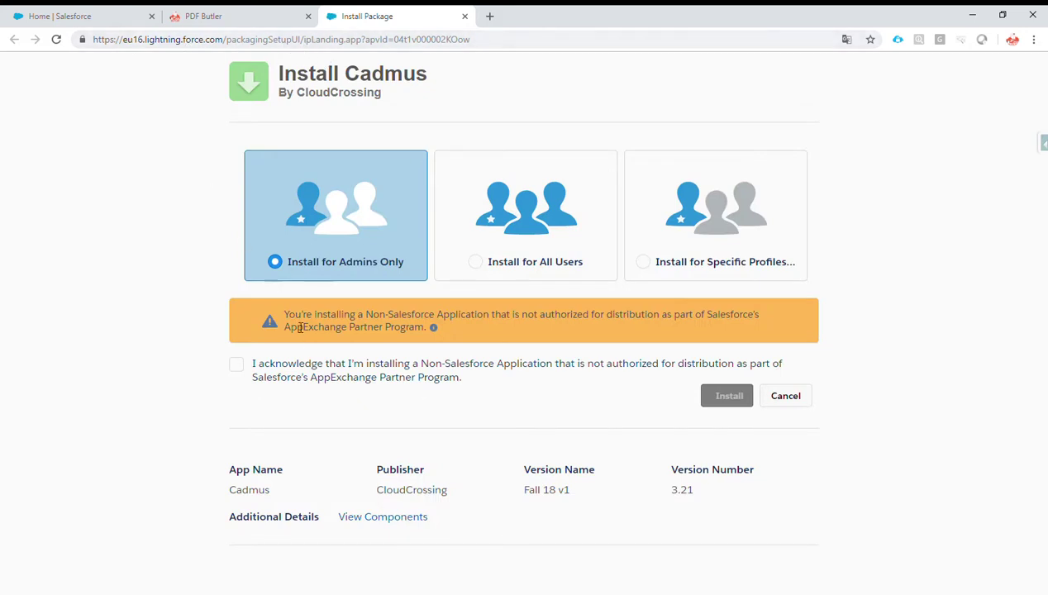
Install the Cadmus package for admins only, granting access to the listed third-party websites
{"action": "left_click", "coordinate": [236, 365]}
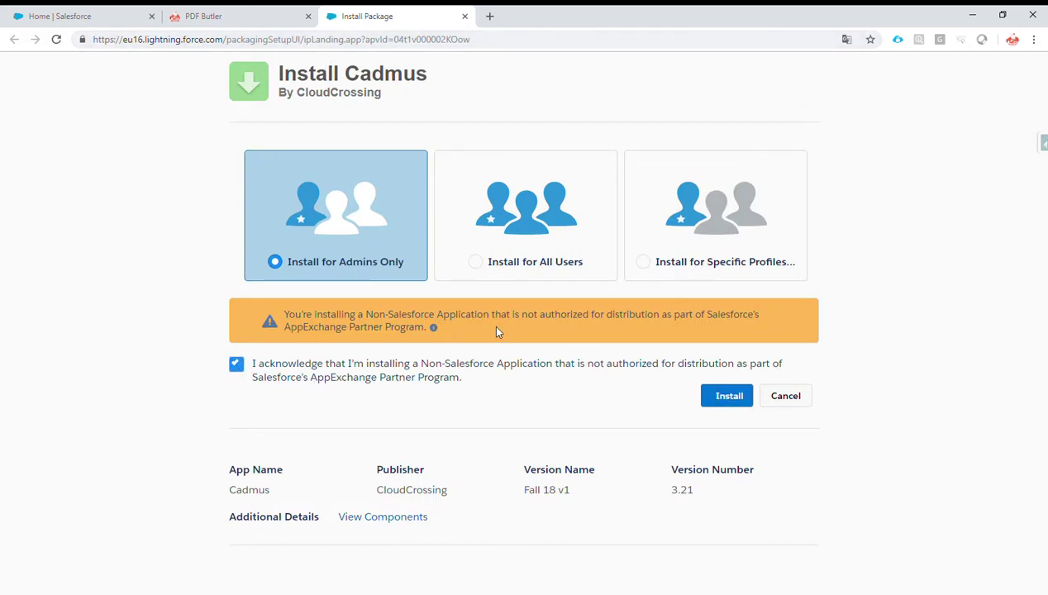
{"action": "left_click", "coordinate": [736, 399]}
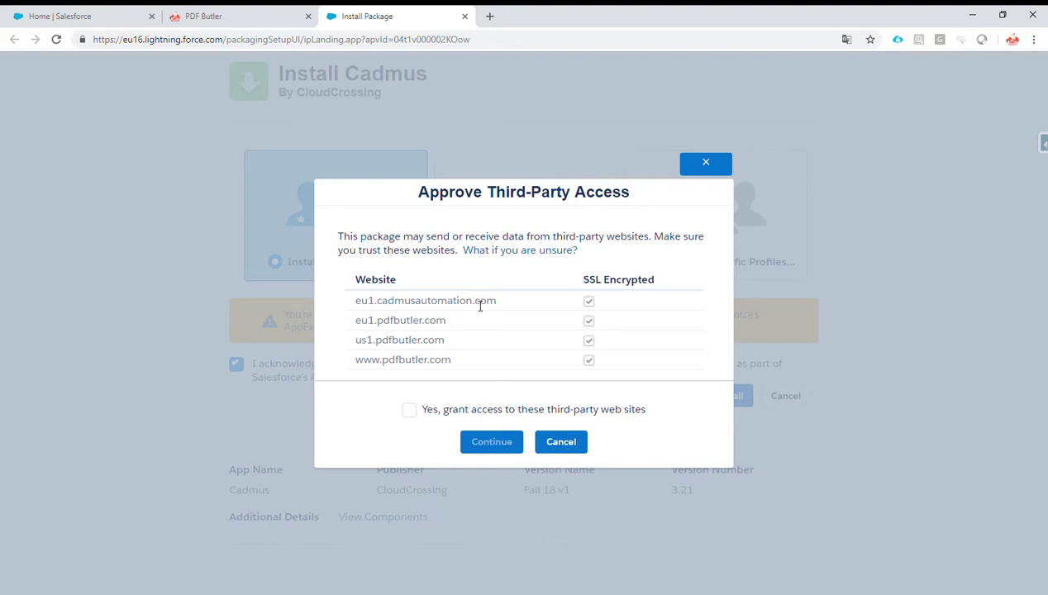
{"action": "left_click", "coordinate": [409, 411]}
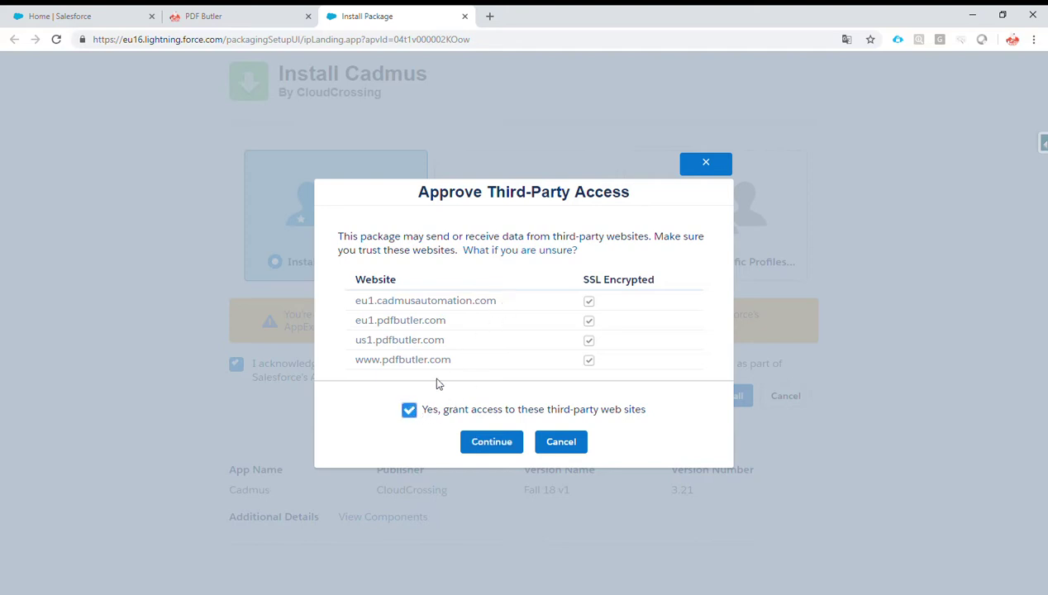
{"action": "left_click", "coordinate": [504, 443]}
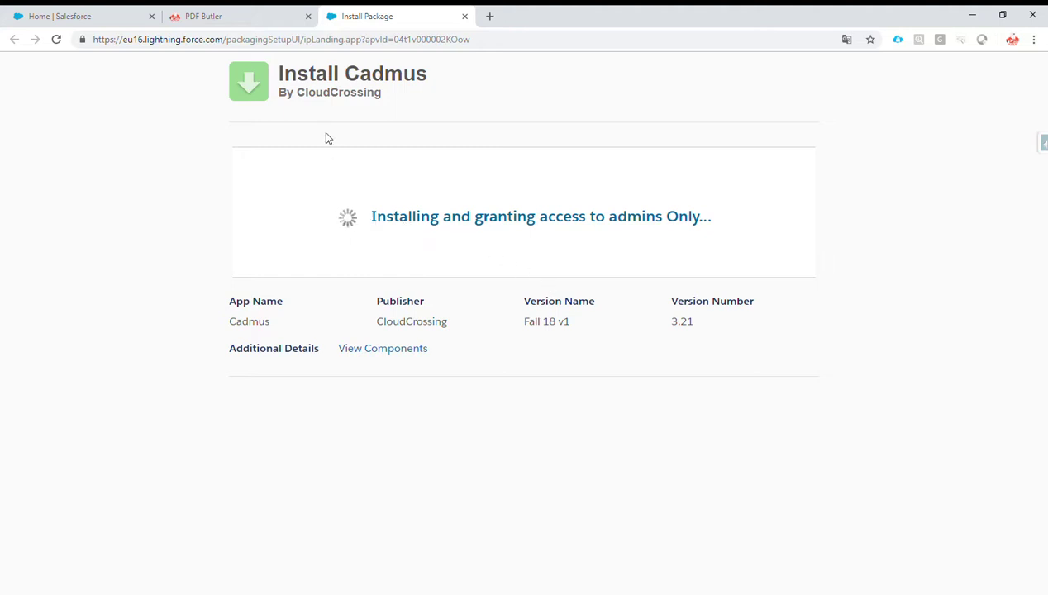
Revisit the PDF Butler install instructions, then return to the Cadmus Install Package page
{"action": "left_click", "coordinate": [244, 18]}
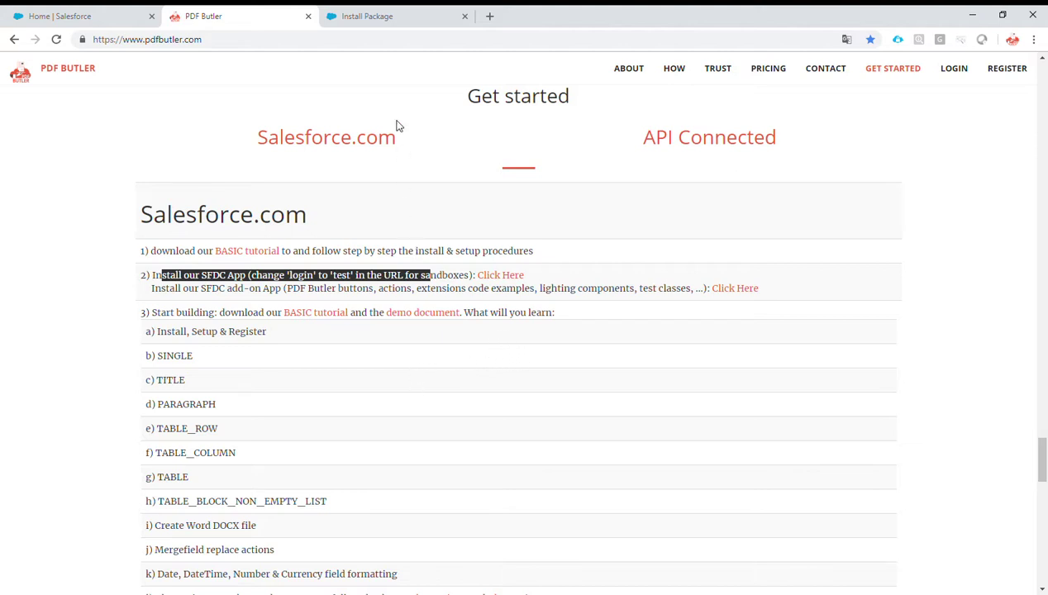
{"action": "left_click", "coordinate": [171, 361]}
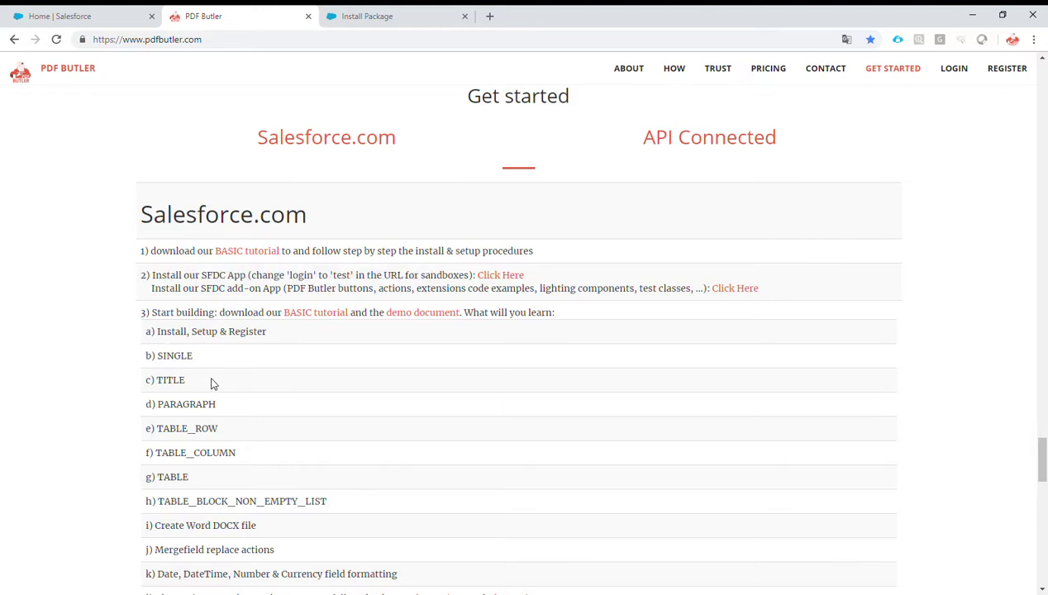
{"action": "left_click", "coordinate": [389, 16]}
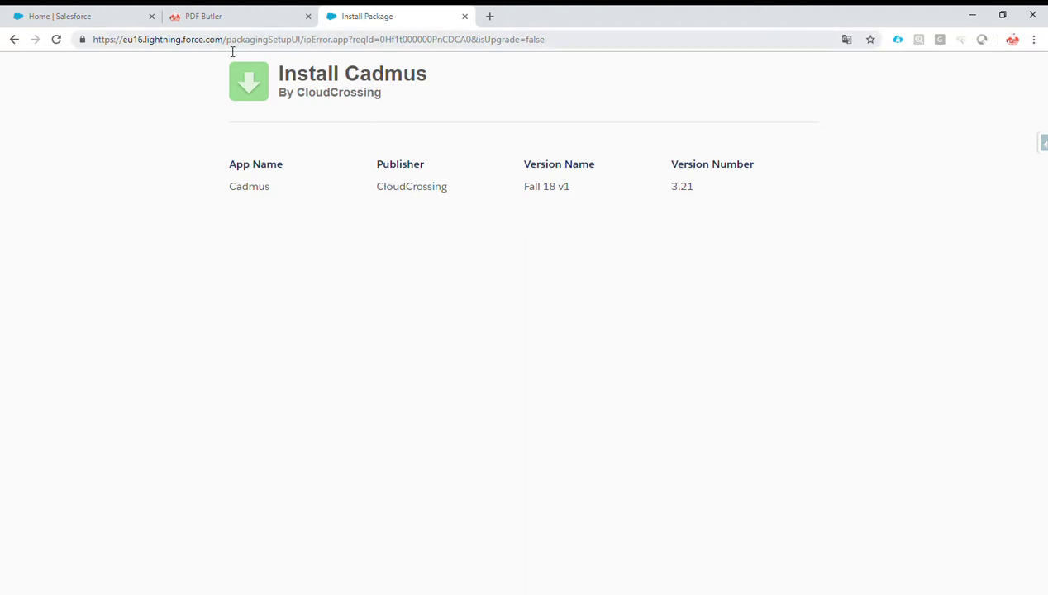
Reload Setup home and confirm PDF Butler appears in the App Launcher
{"action": "left_click", "coordinate": [60, 19]}
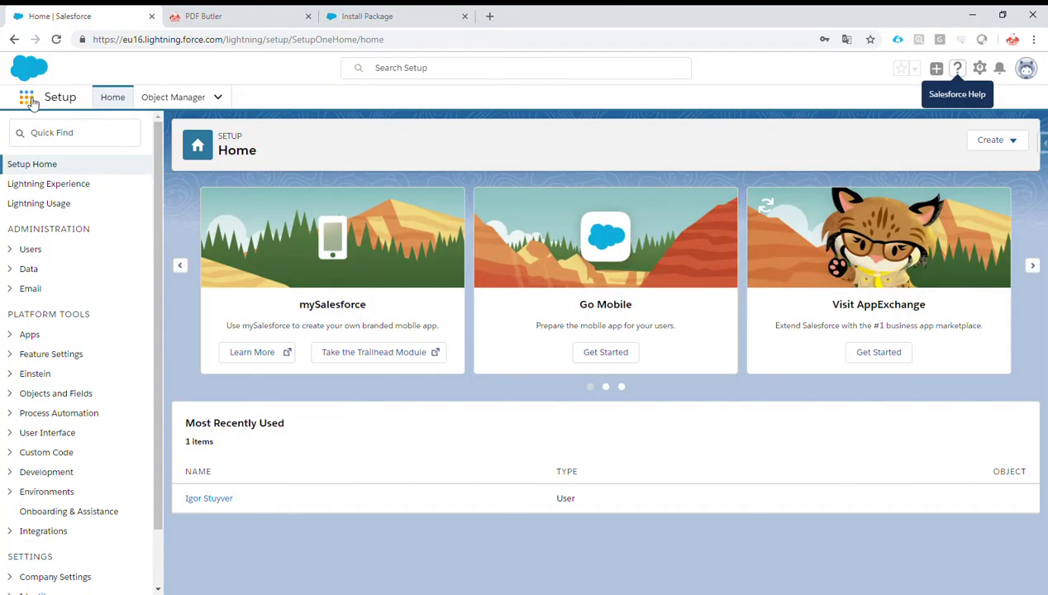
{"action": "left_click", "coordinate": [56, 39]}
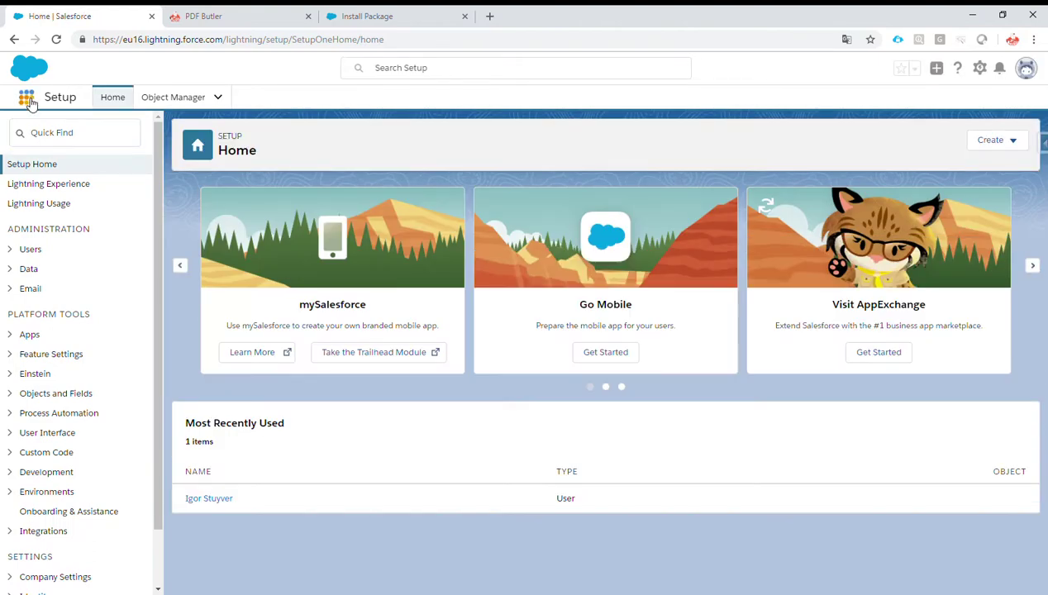
{"action": "left_click", "coordinate": [26, 97]}
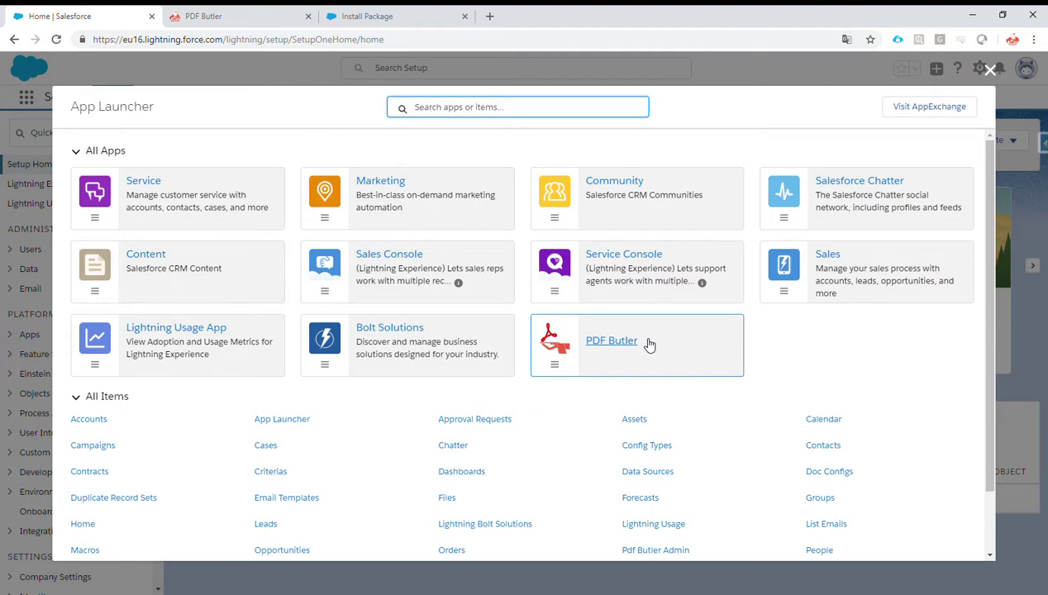
{"action": "left_click", "coordinate": [991, 72]}
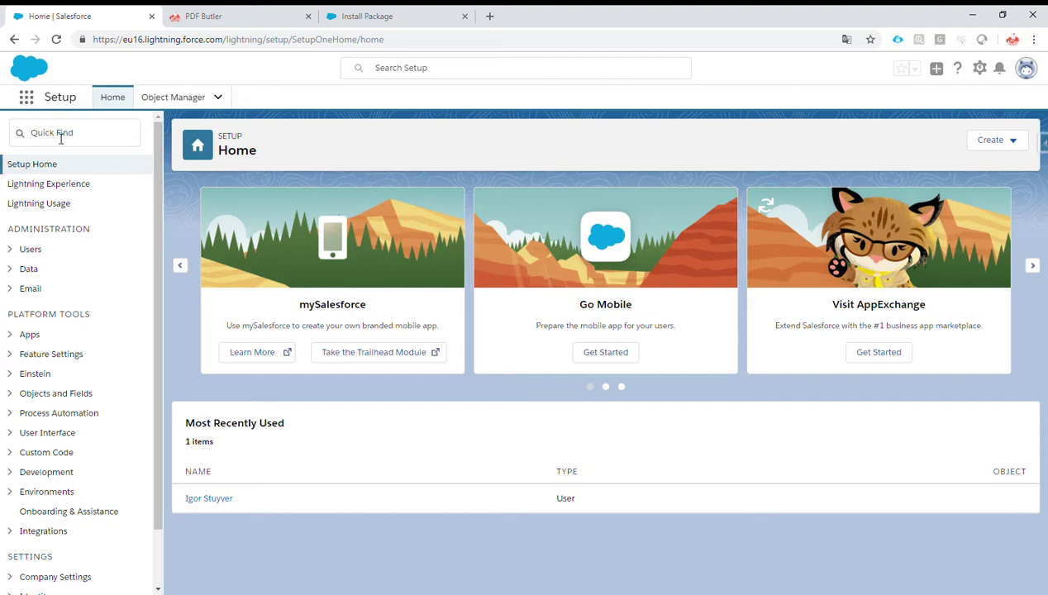
{"action": "left_click", "coordinate": [60, 138]}
Clone the PDF Butler Admin permission set as 'PDF Butler Admin Local' with API name suffix _Local
{"action": "type", "text": "permm"}
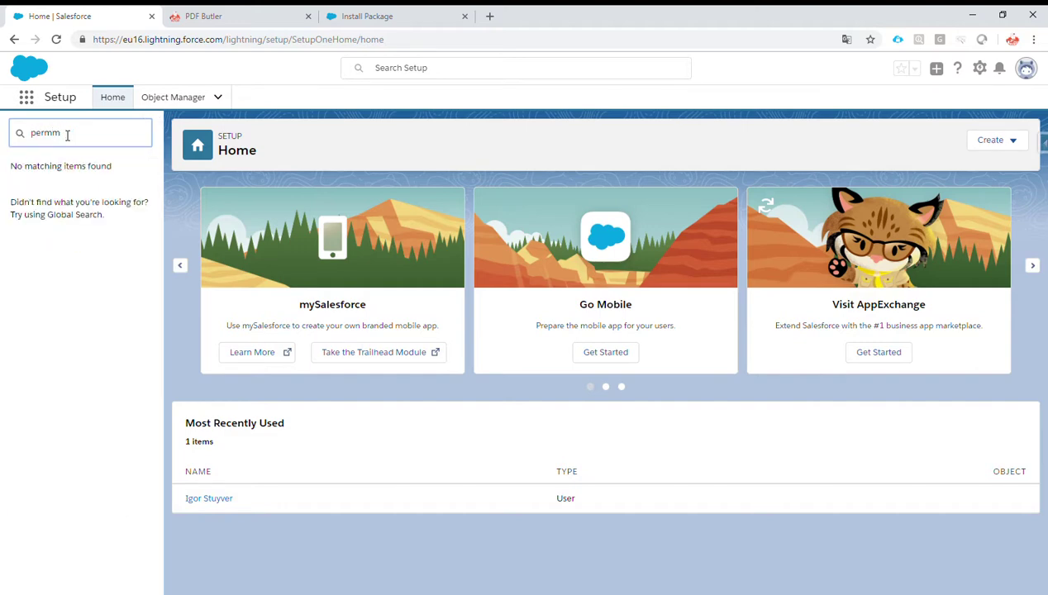
{"action": "key", "text": "BackSpace"}
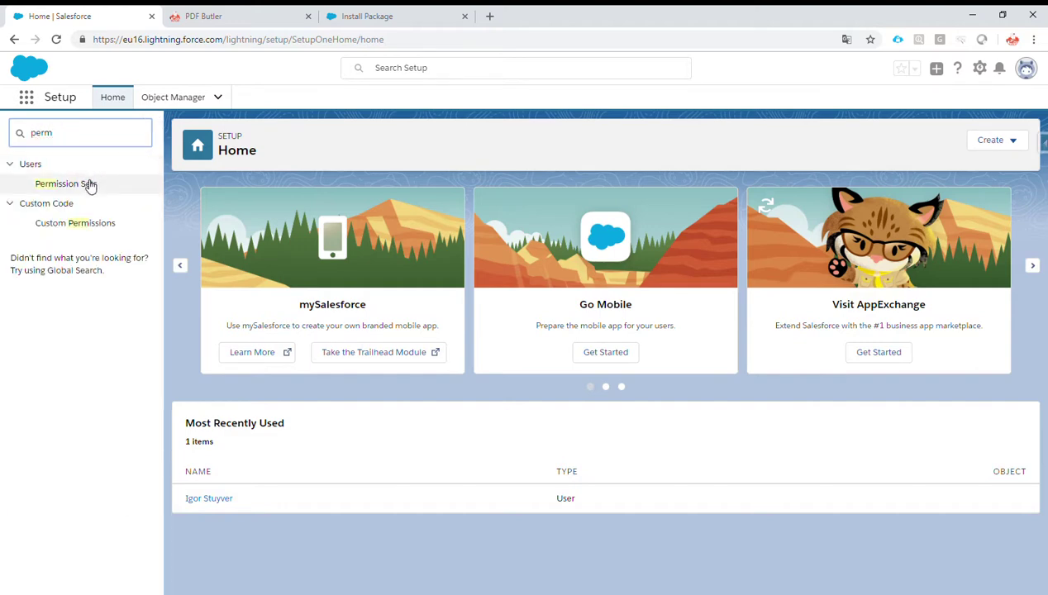
{"action": "left_click", "coordinate": [91, 185]}
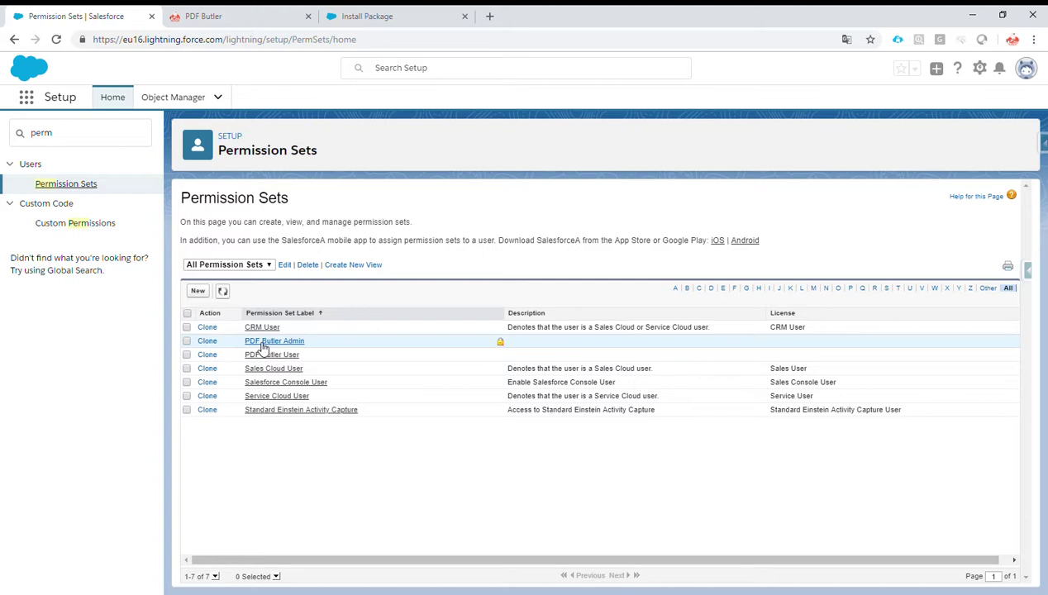
{"action": "left_click", "coordinate": [207, 341]}
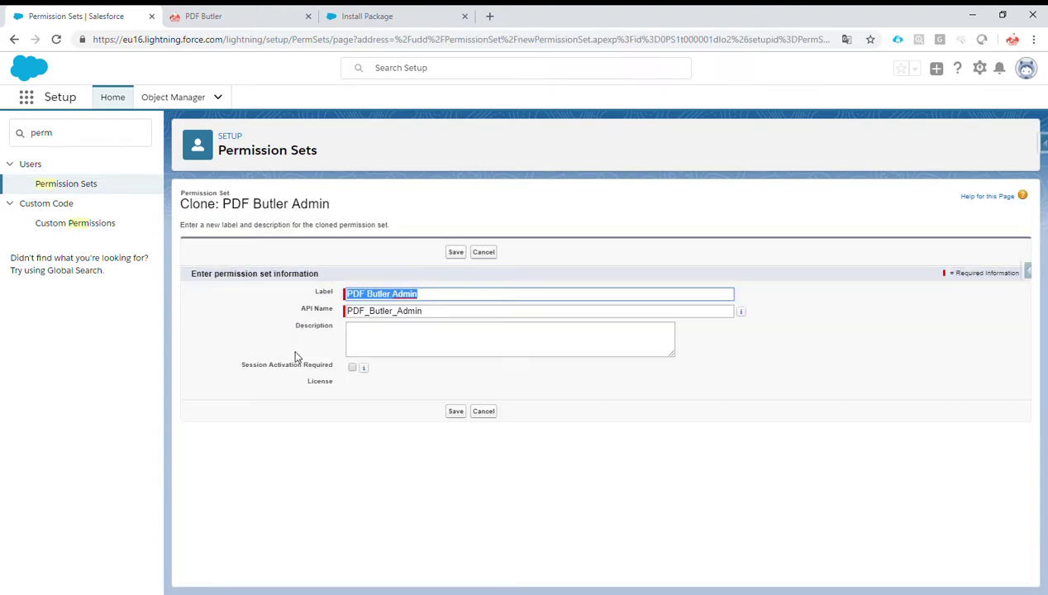
{"action": "left_click", "coordinate": [438, 297]}
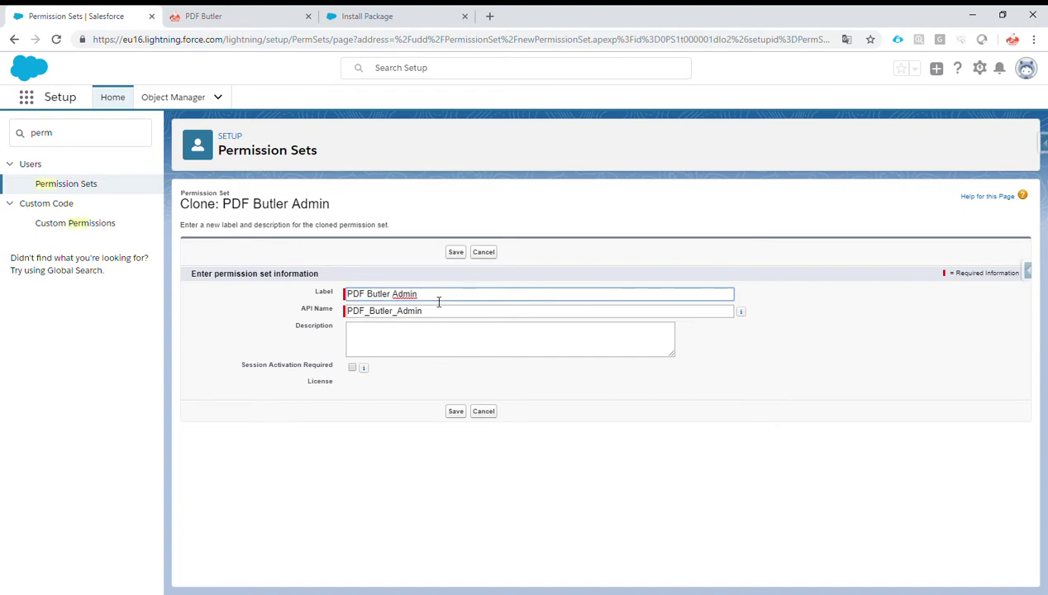
{"action": "type", "text": " Local"}
{"action": "left_click", "coordinate": [441, 312]}
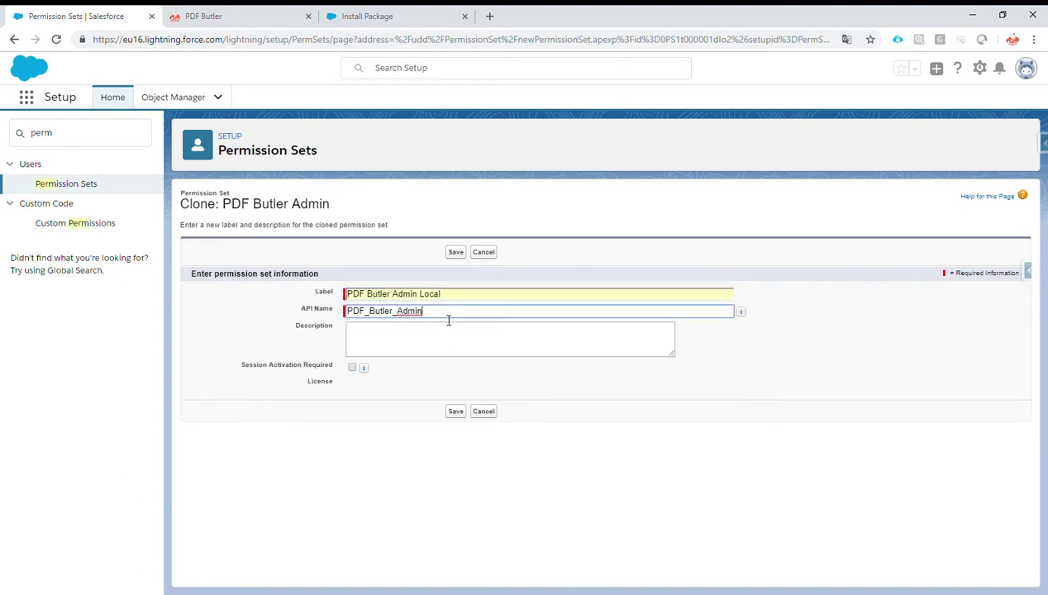
{"action": "type", "text": "_Local"}
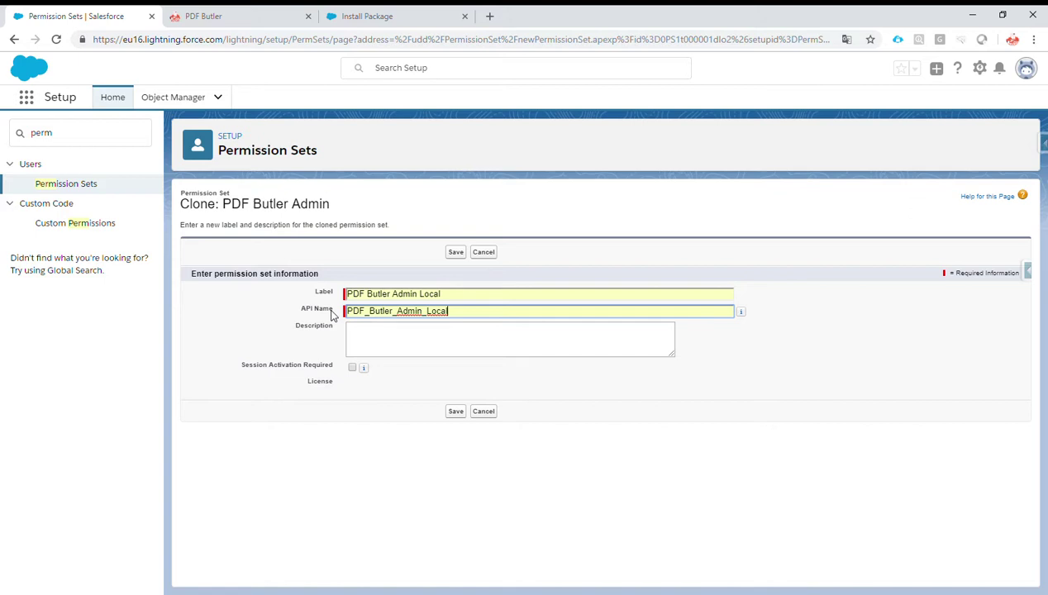
{"action": "left_click", "coordinate": [456, 253]}
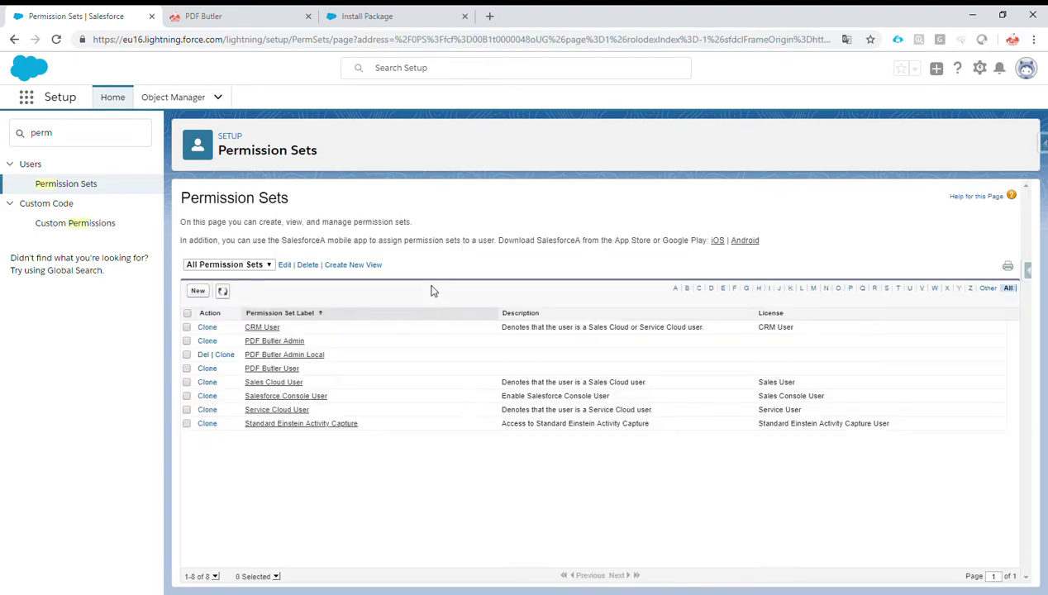
Review PDF Butler Admin Local's Assigned Apps without changing them, then return to its overview
{"action": "left_click", "coordinate": [275, 355]}
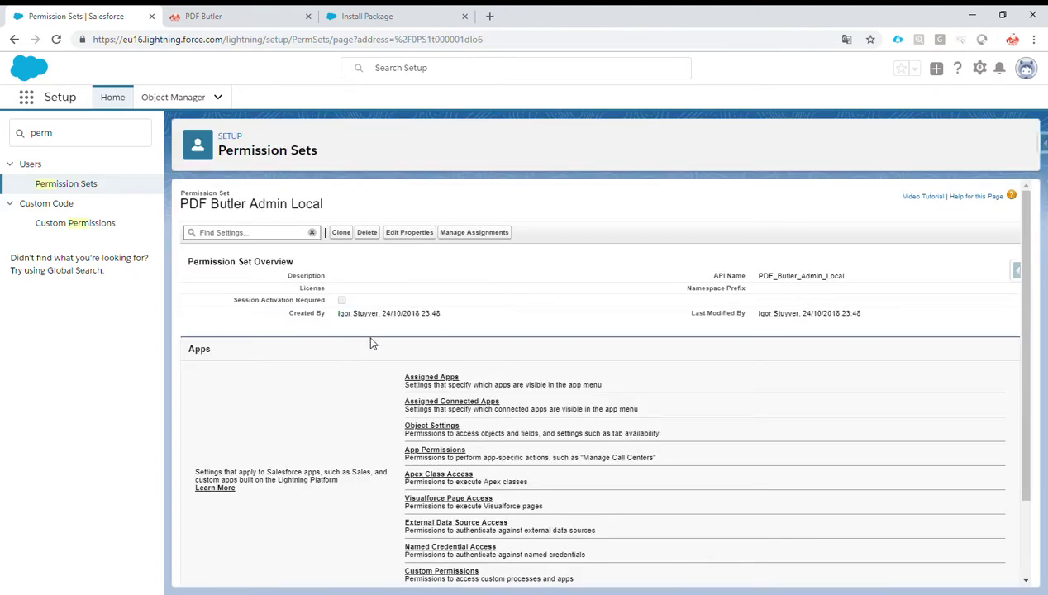
{"action": "left_click", "coordinate": [442, 380]}
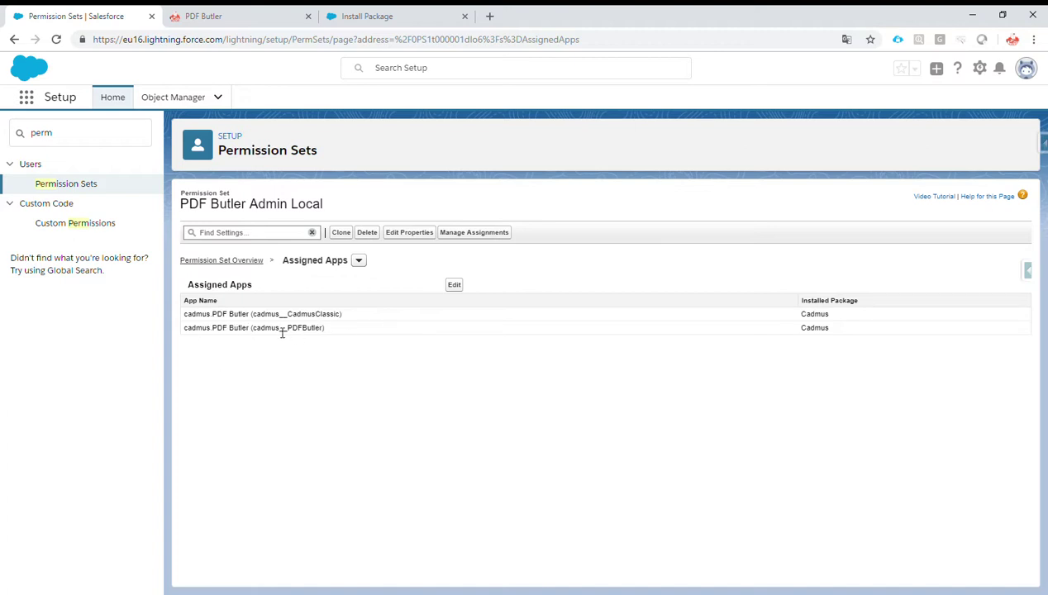
{"action": "left_click", "coordinate": [453, 286]}
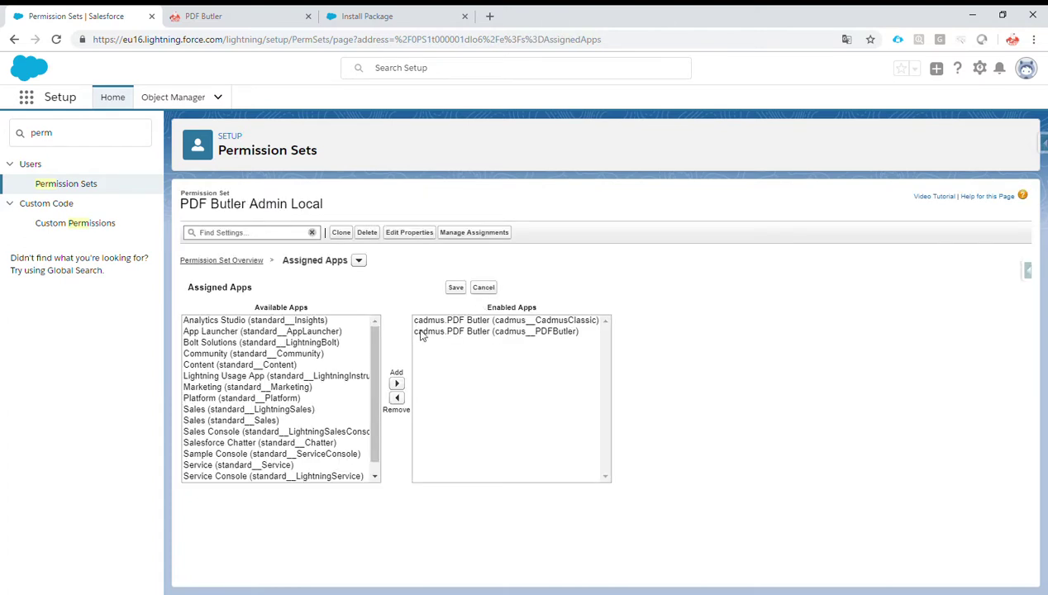
{"action": "left_click", "coordinate": [297, 365]}
{"action": "key", "text": "Down"}
{"action": "key", "text": "Down"}
{"action": "key", "text": "Down"}
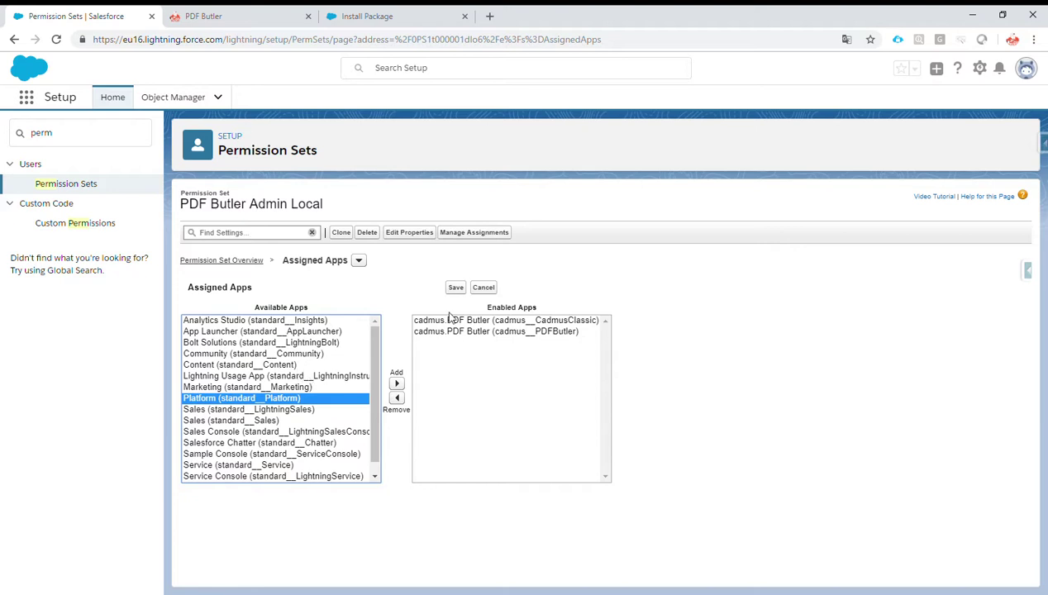
{"action": "left_click", "coordinate": [491, 287]}
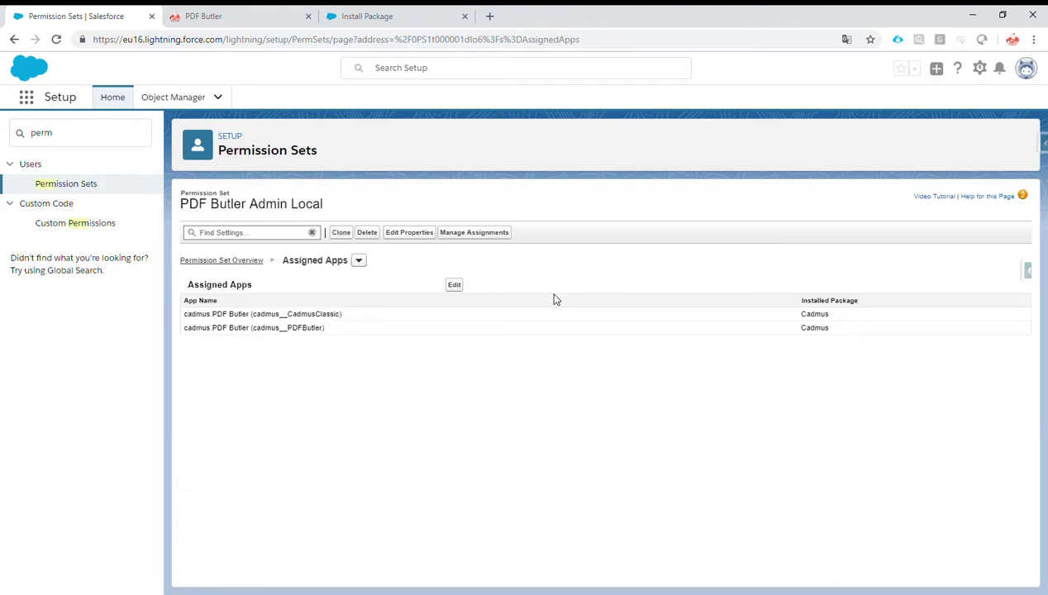
{"action": "left_click", "coordinate": [234, 260]}
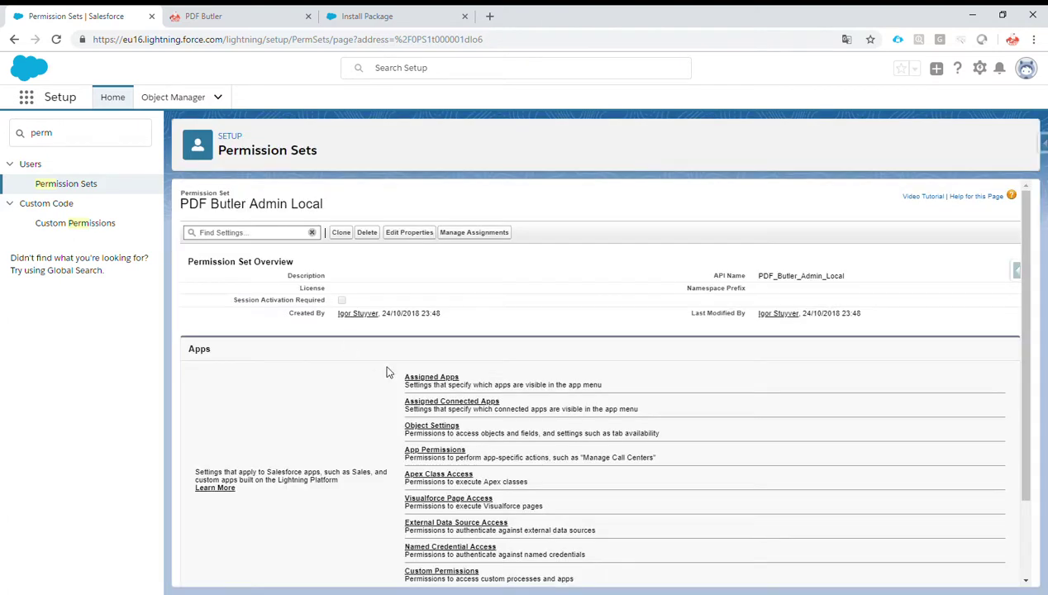
Assign the PDF Butler EU1 connected app to PDF Butler Admin Local and save
{"action": "left_click", "coordinate": [465, 403]}
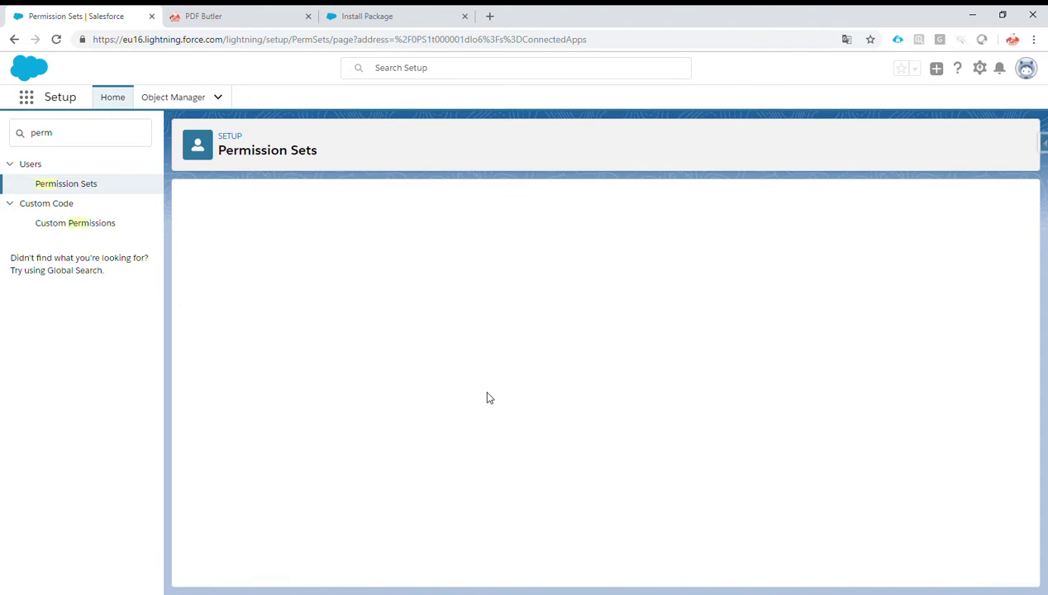
{"action": "left_click", "coordinate": [459, 286]}
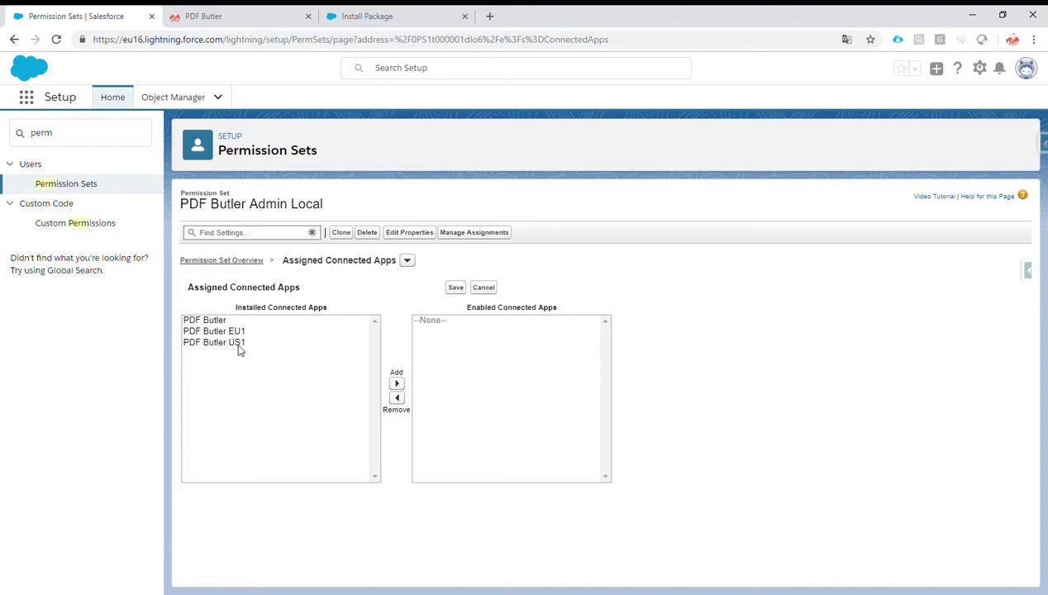
{"action": "left_click", "coordinate": [238, 333]}
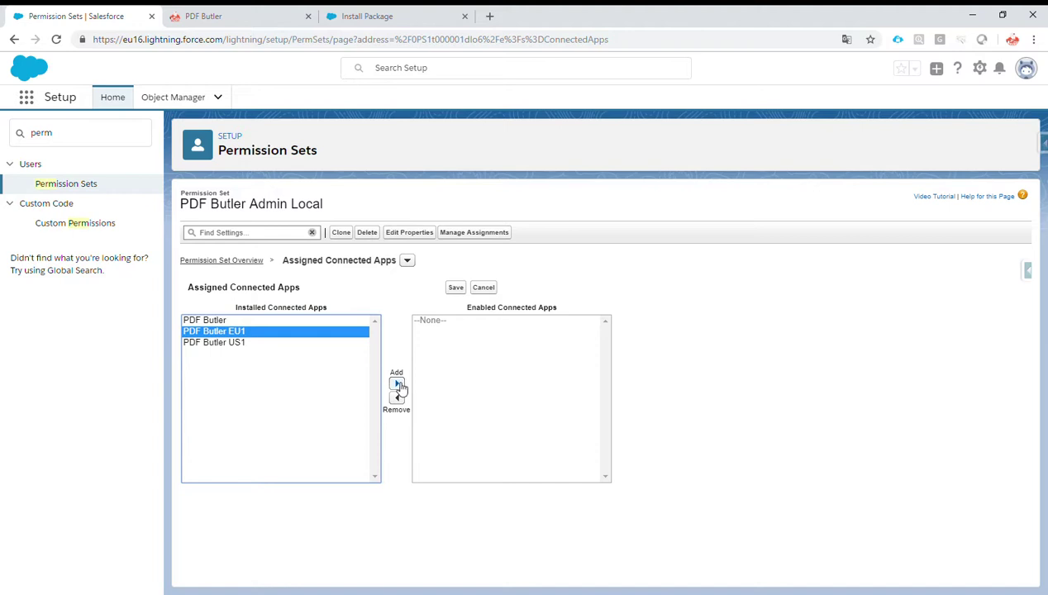
{"action": "left_click", "coordinate": [397, 385]}
{"action": "left_click", "coordinate": [456, 290]}
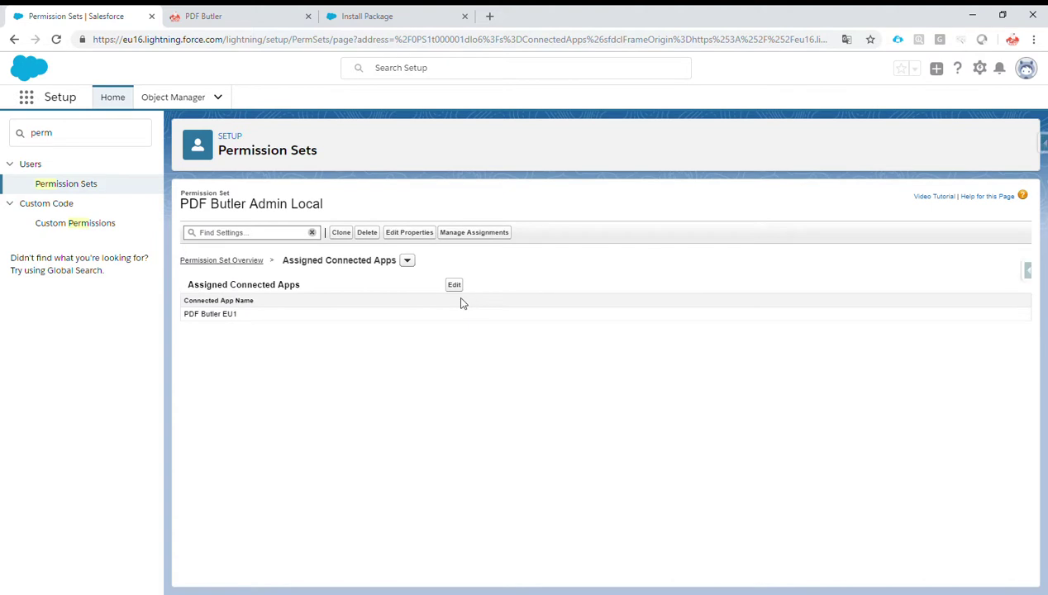
{"action": "left_click", "coordinate": [223, 260]}
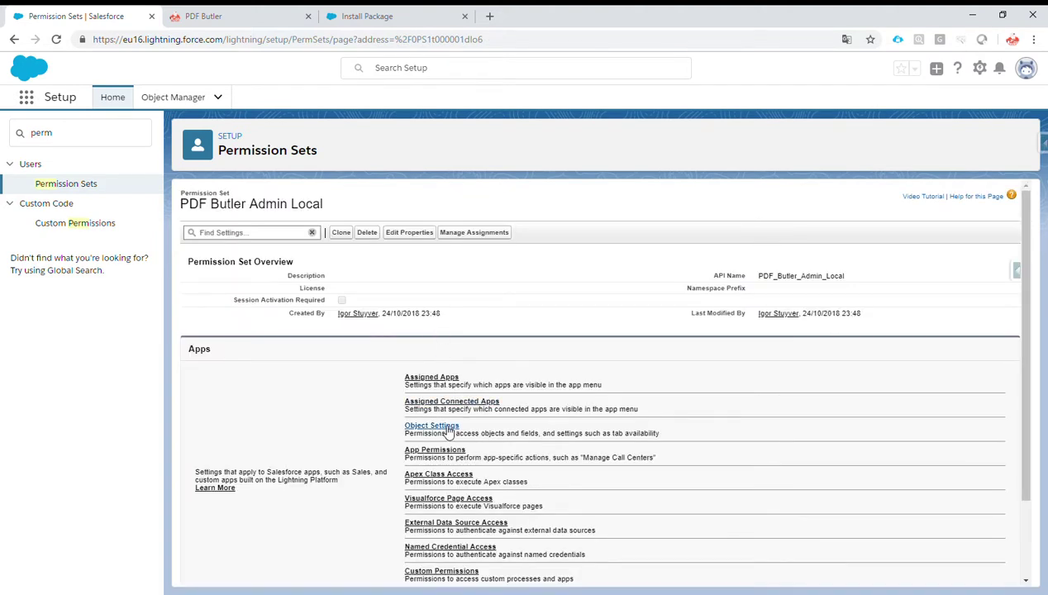
Open the Data Sources object settings of PDF Butler Admin Local for editing
{"action": "left_click", "coordinate": [449, 428]}
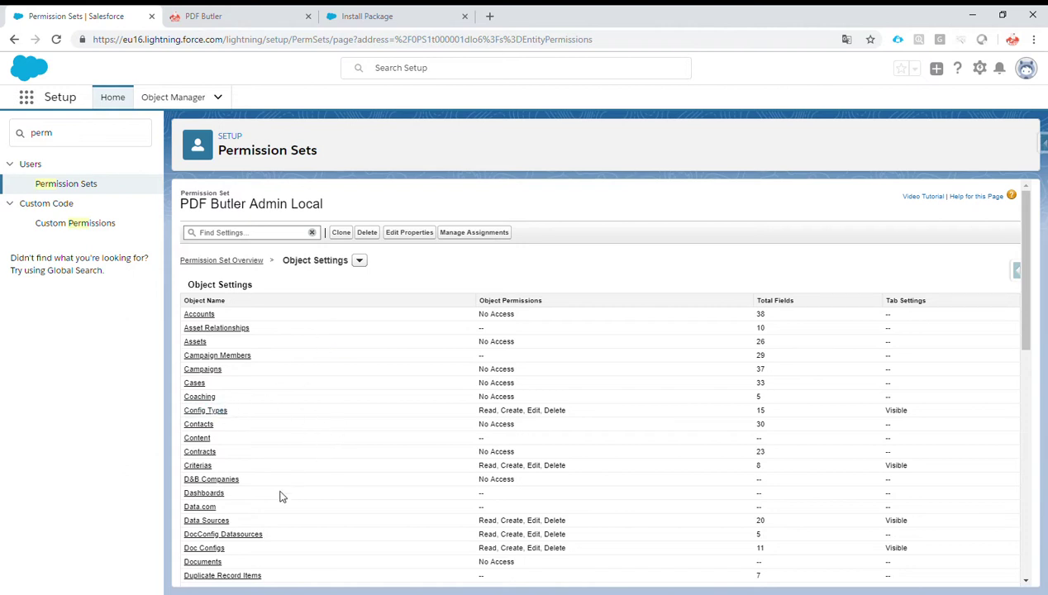
{"action": "left_click", "coordinate": [219, 521]}
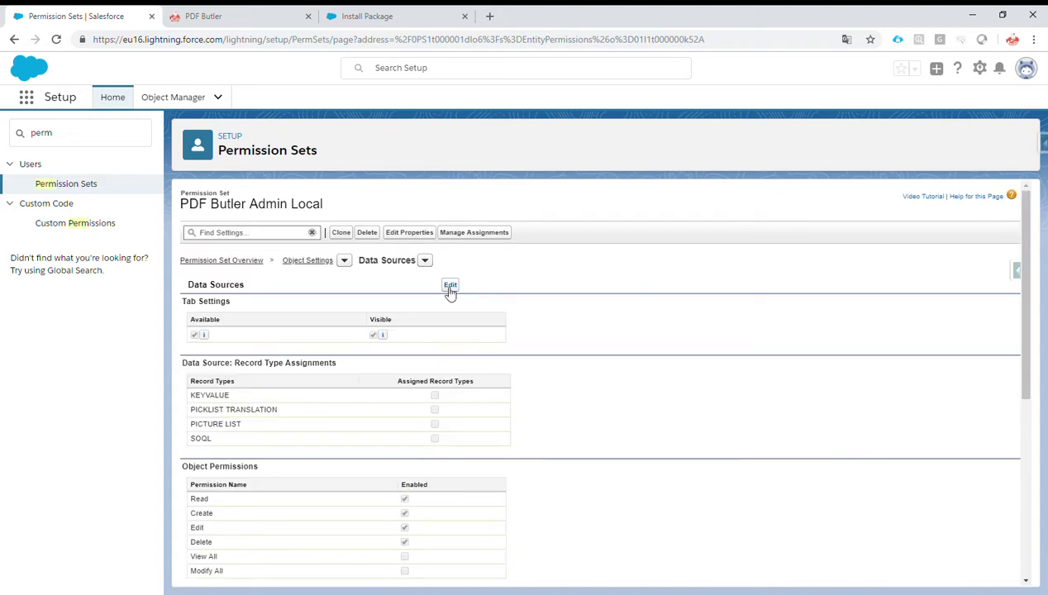
{"action": "left_click", "coordinate": [447, 288]}
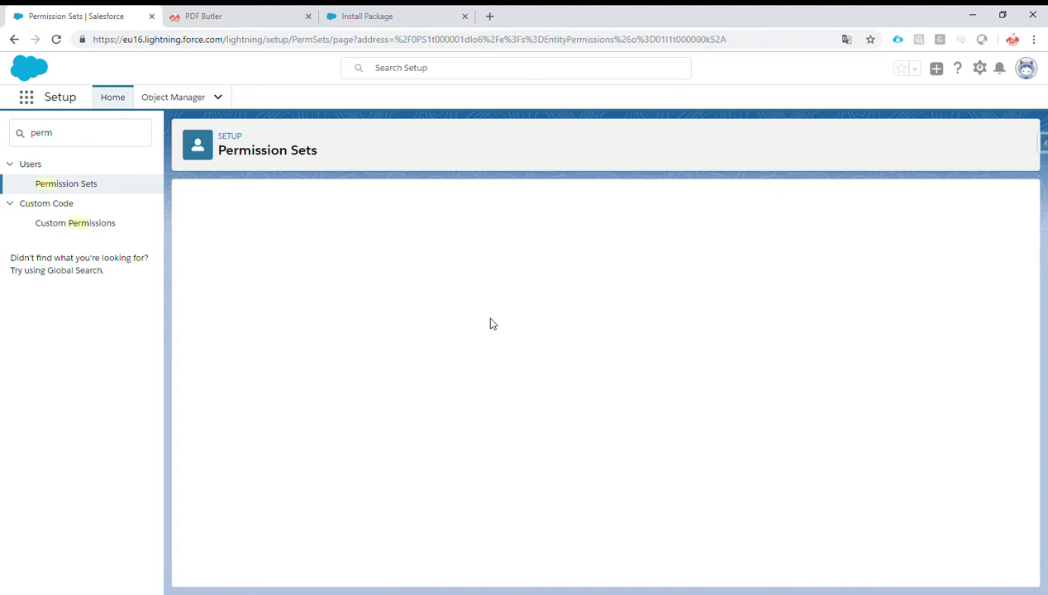
Assign KEYVALUE, PICKLIST TRANSLATION, PICTURE LIST and SOQL record types, and save
{"action": "left_click", "coordinate": [434, 402]}
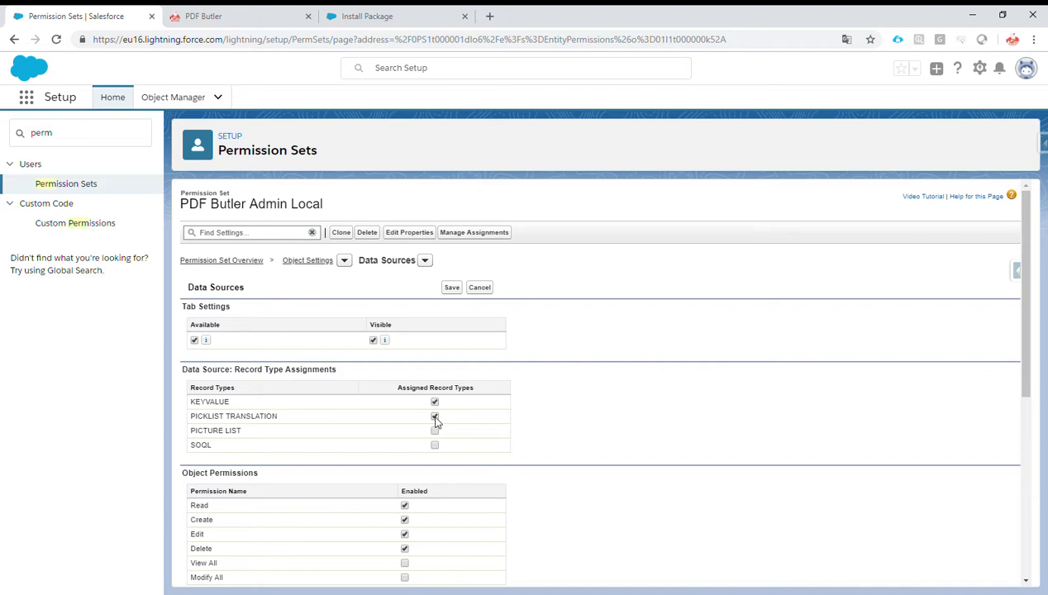
{"action": "left_click", "coordinate": [434, 431]}
{"action": "scroll", "coordinate": [524, 408], "scroll_direction": "down", "scroll_amount": 3}
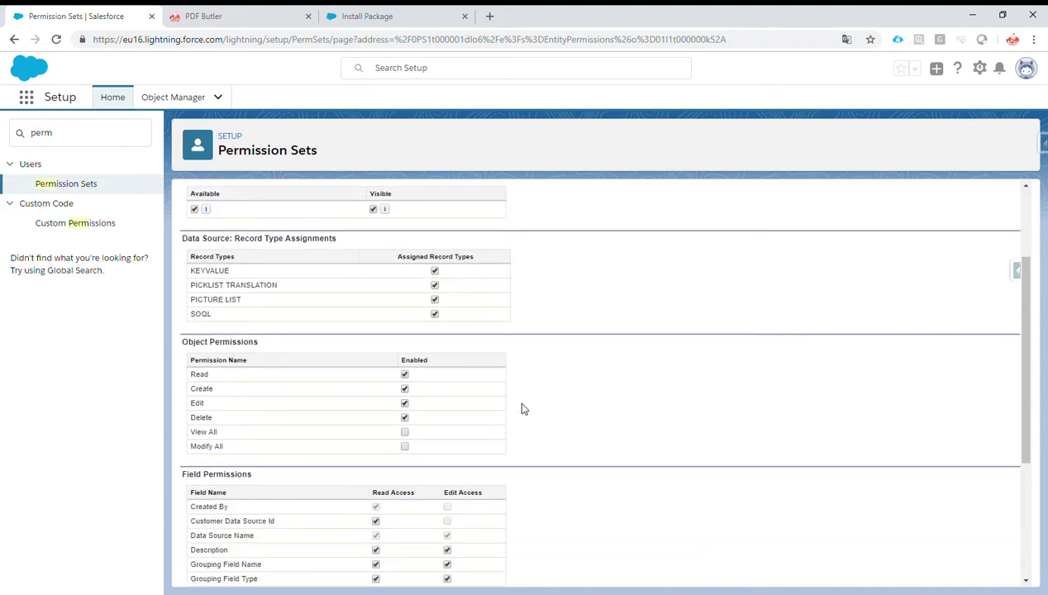
{"action": "scroll", "coordinate": [459, 421], "scroll_direction": "down", "scroll_amount": 3}
{"action": "scroll", "coordinate": [375, 401], "scroll_direction": "down", "scroll_amount": 1}
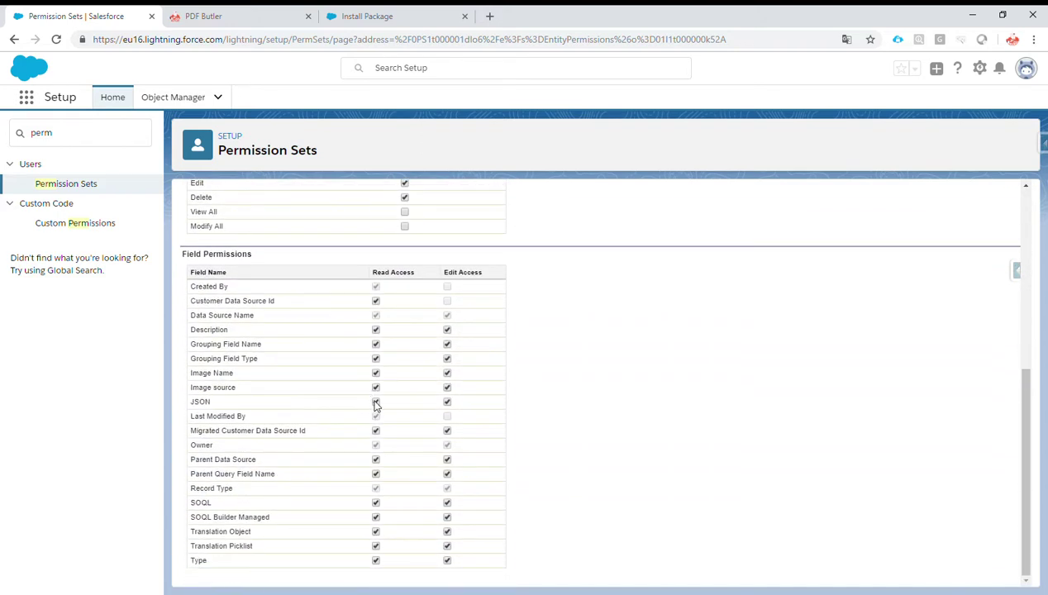
{"action": "scroll", "coordinate": [460, 463], "scroll_direction": "up", "scroll_amount": 3}
{"action": "scroll", "coordinate": [463, 445], "scroll_direction": "up", "scroll_amount": 4}
{"action": "scroll", "coordinate": [470, 413], "scroll_direction": "up", "scroll_amount": 1}
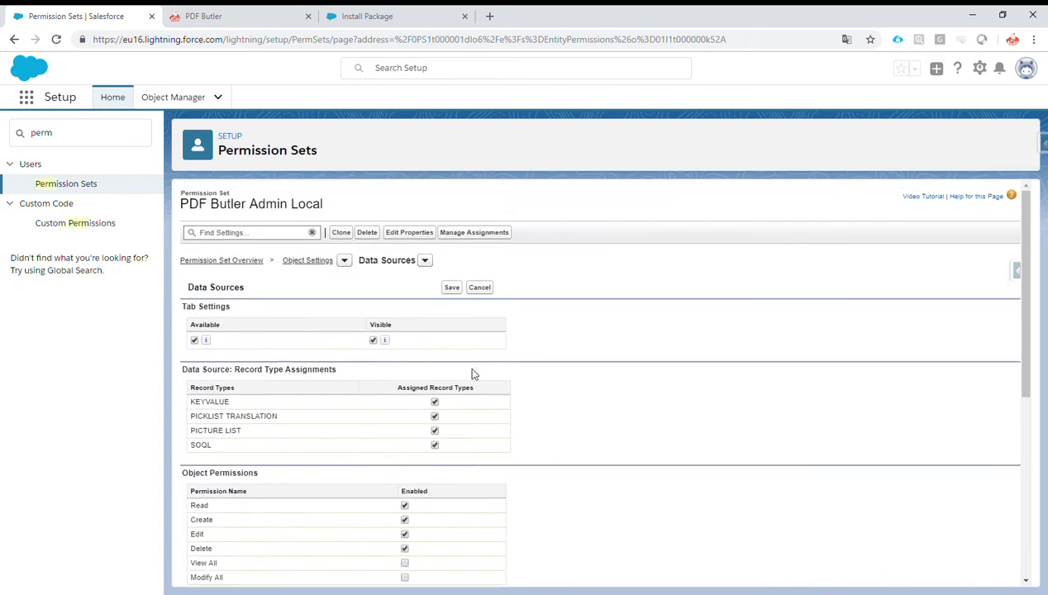
{"action": "left_click", "coordinate": [452, 288]}
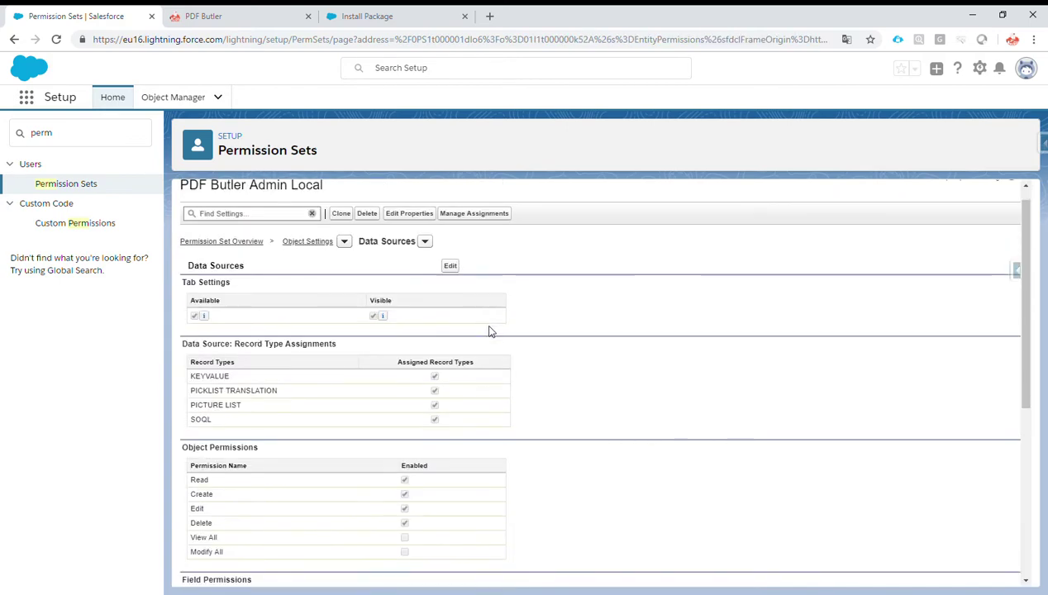
{"action": "scroll", "coordinate": [489, 330], "scroll_direction": "down", "scroll_amount": 3}
{"action": "scroll", "coordinate": [488, 330], "scroll_direction": "up", "scroll_amount": 3}
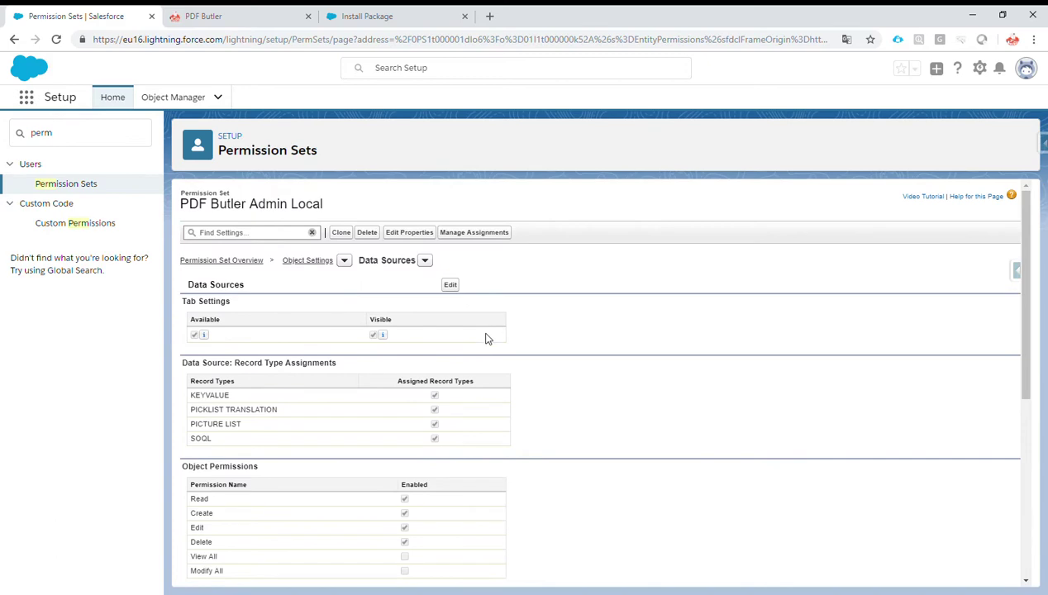
Assign Main Excel Document, Main Word Document and Template Word Document record types to Doc Configs
{"action": "left_click", "coordinate": [316, 261]}
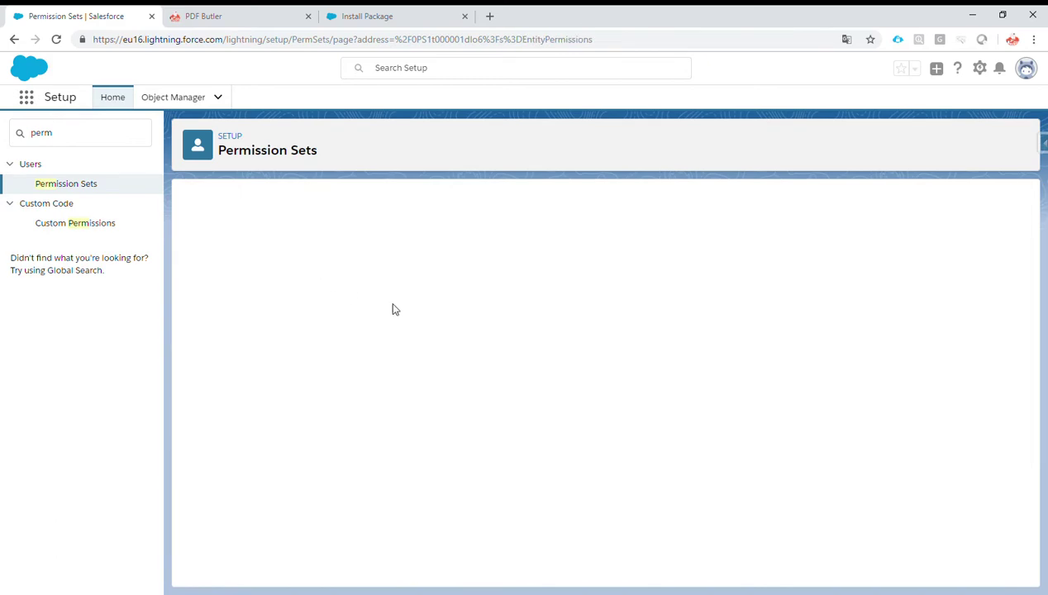
{"action": "scroll", "coordinate": [393, 307], "scroll_direction": "down", "scroll_amount": 2}
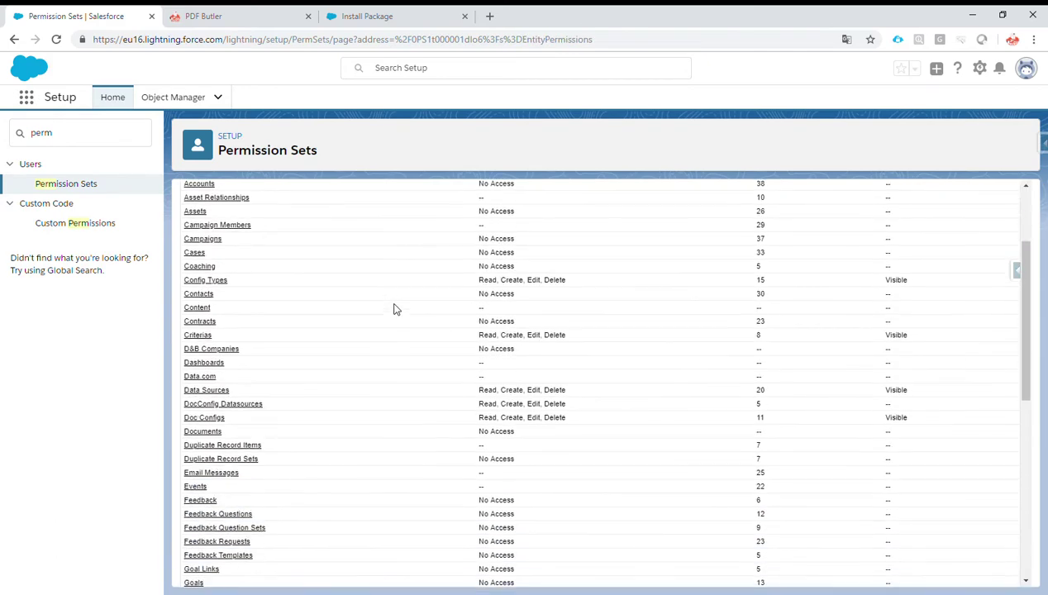
{"action": "left_click", "coordinate": [213, 419]}
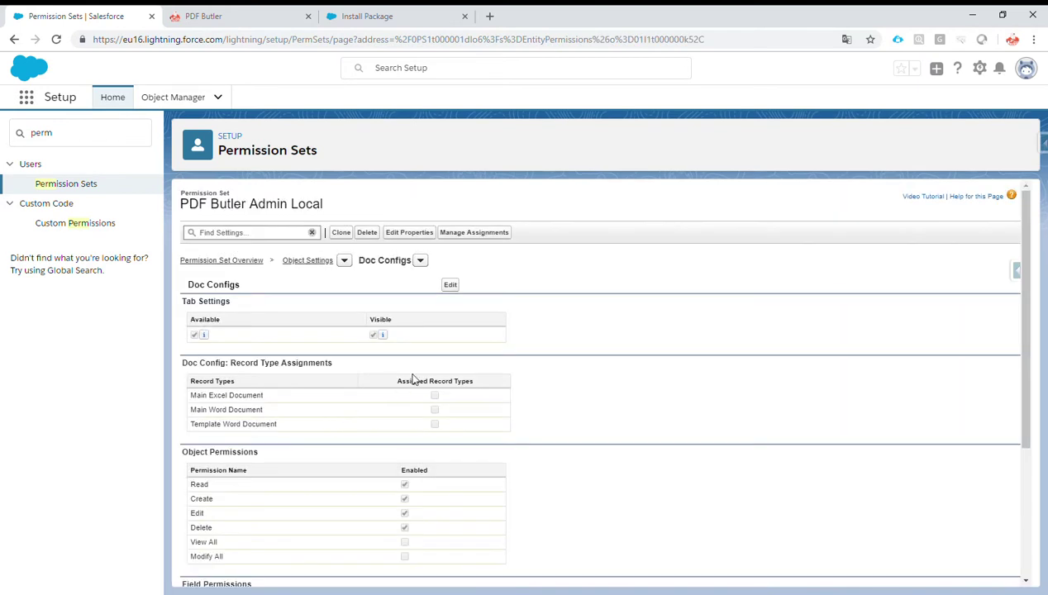
{"action": "left_click", "coordinate": [453, 286]}
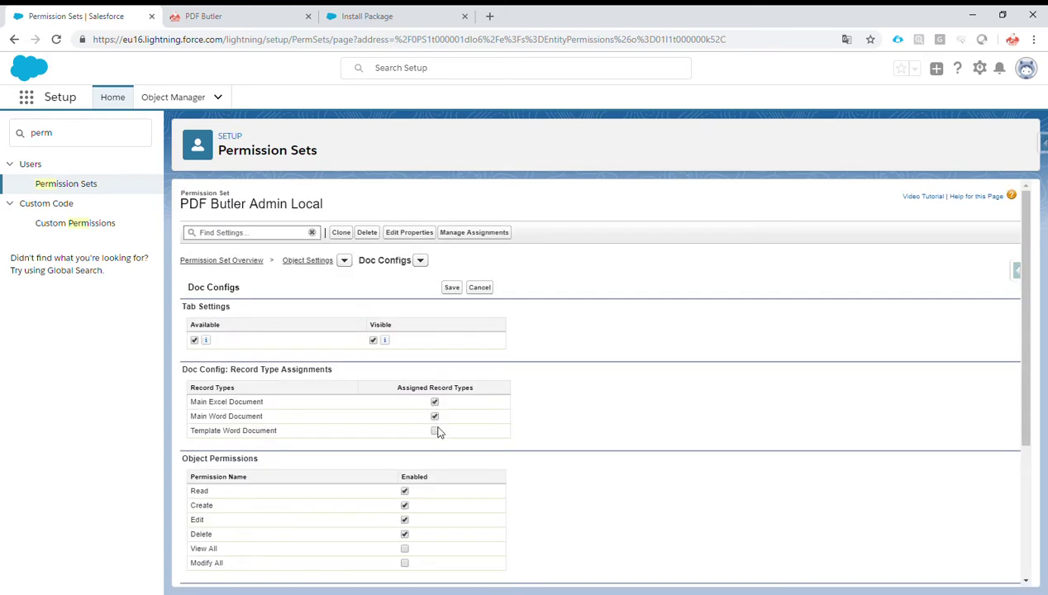
{"action": "left_click", "coordinate": [435, 430]}
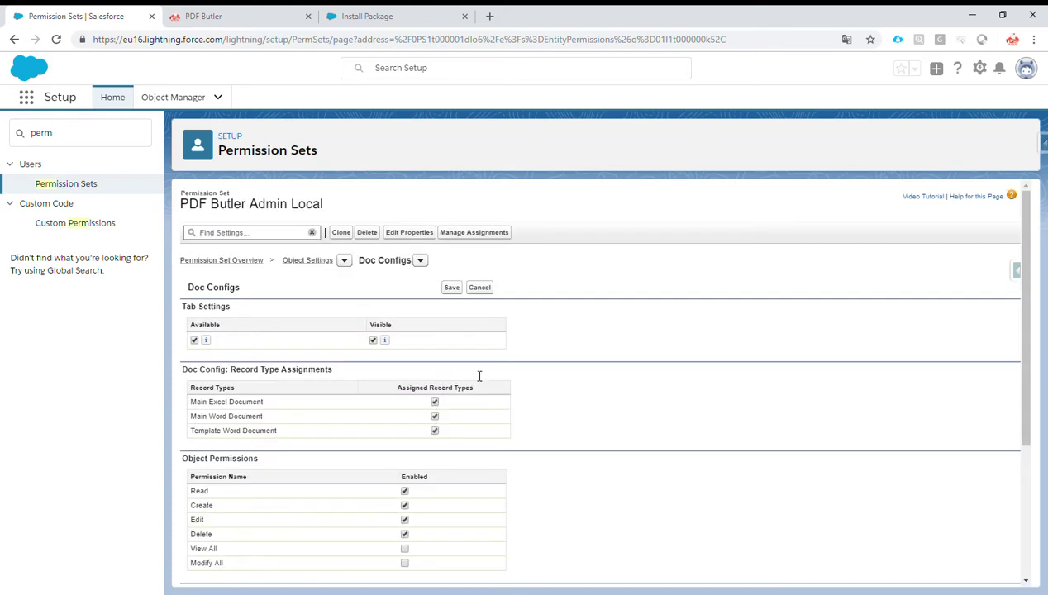
{"action": "left_click", "coordinate": [452, 288]}
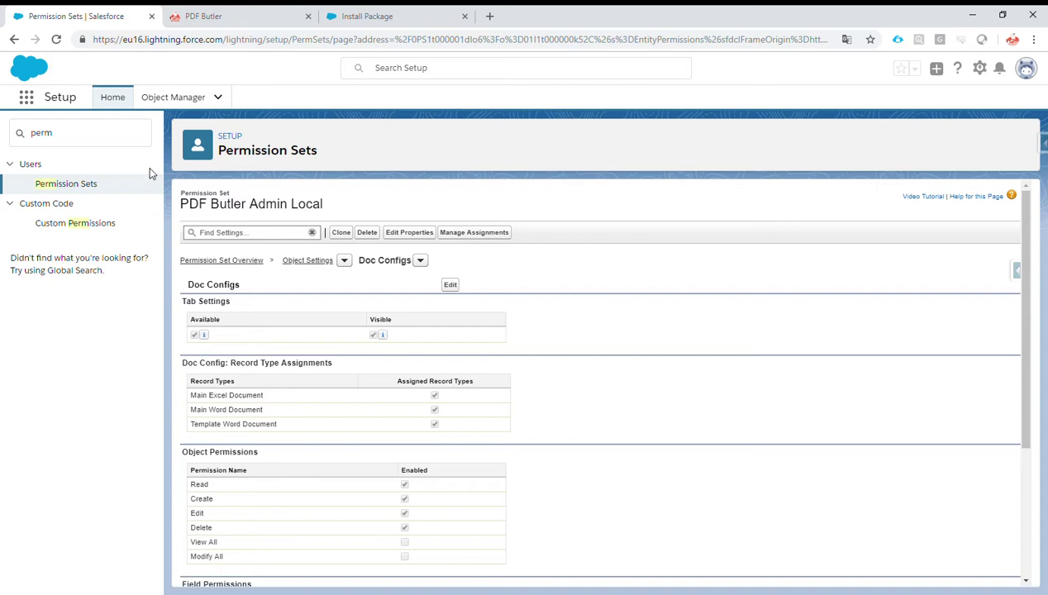
{"action": "left_click", "coordinate": [92, 143]}
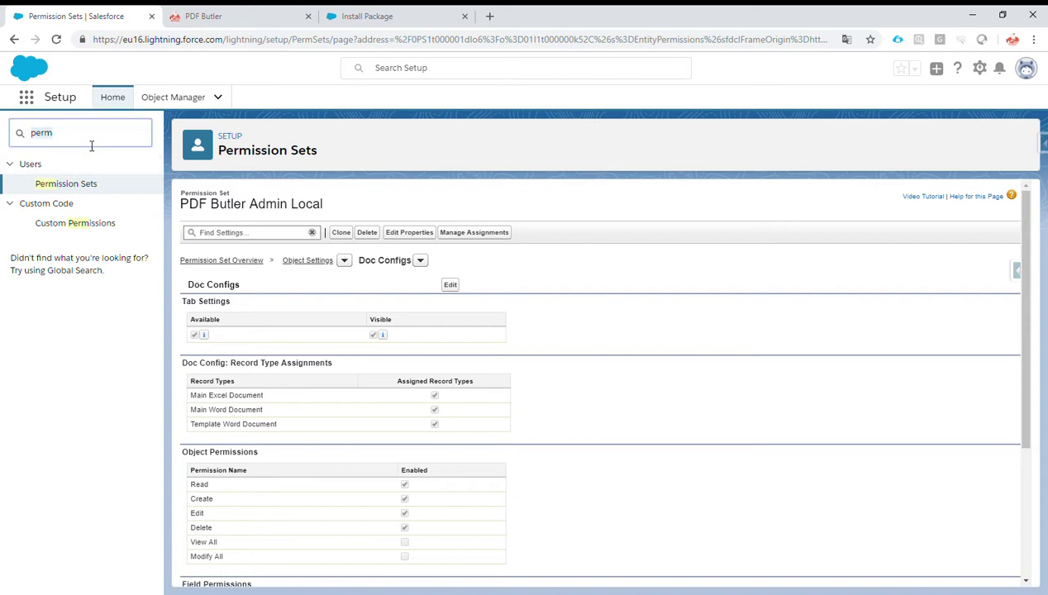
Find App Manager through Quick Find and choose Manage for the PDF Butler EU1 connected app
{"action": "type", "text": "conn"}
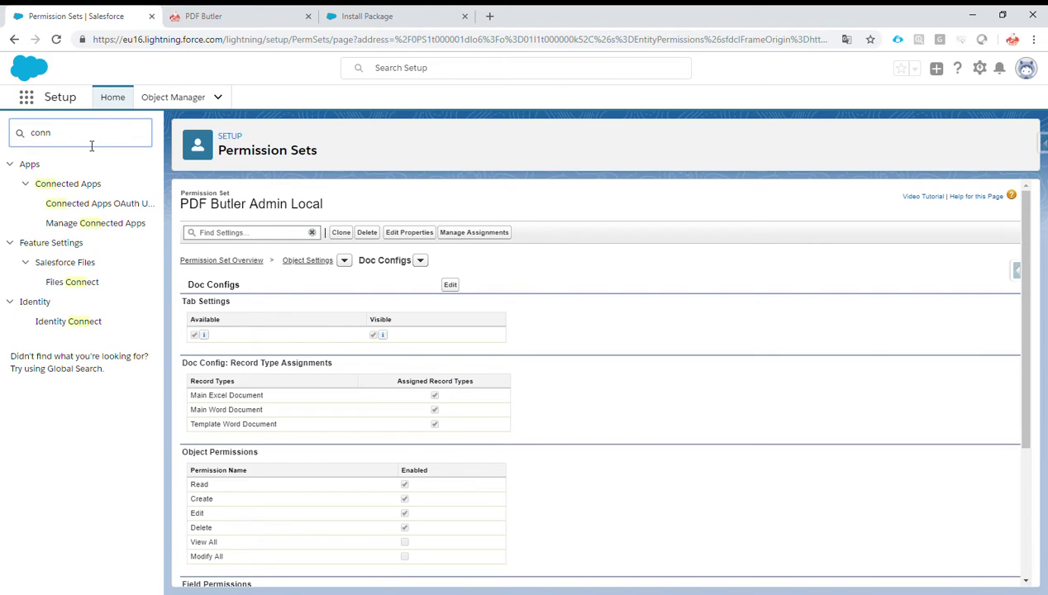
{"action": "key", "text": "BackSpace"}
{"action": "key", "text": "BackSpace"}
{"action": "key", "text": "BackSpace"}
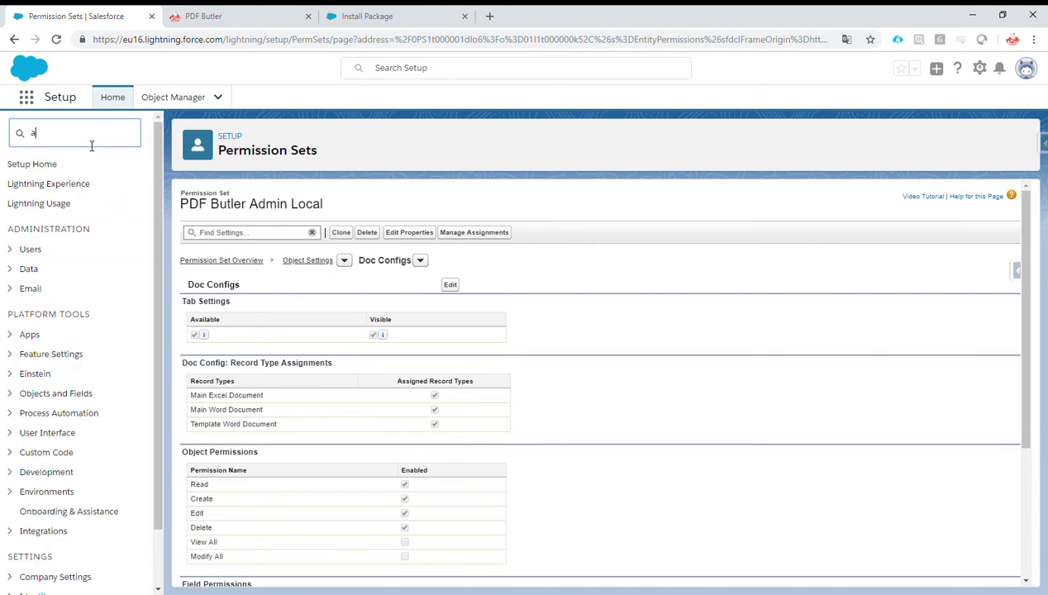
{"action": "type", "text": "pp"}
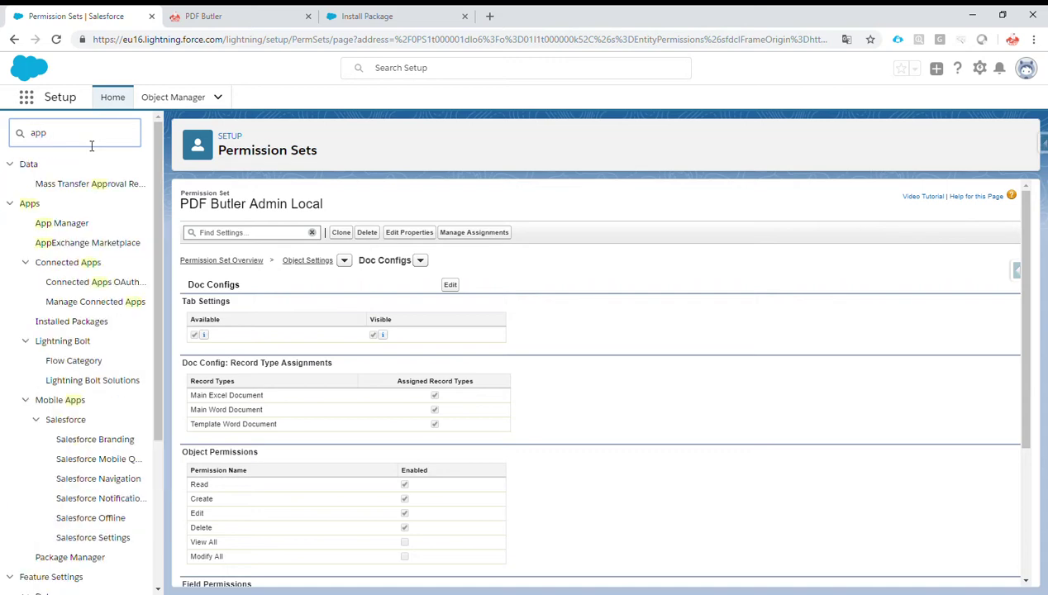
{"action": "left_click", "coordinate": [58, 224]}
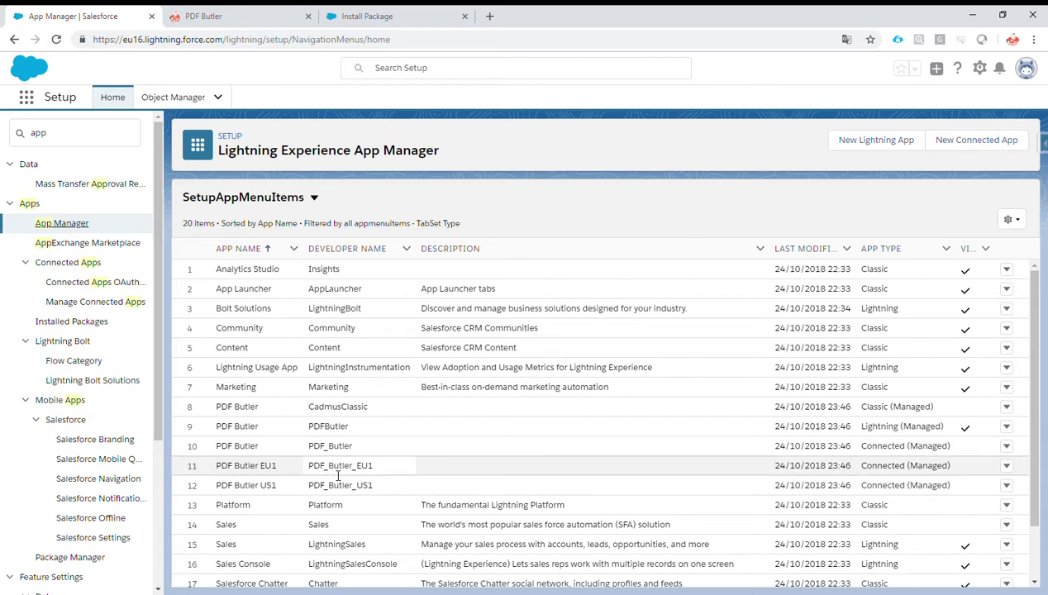
{"action": "left_click", "coordinate": [1009, 467]}
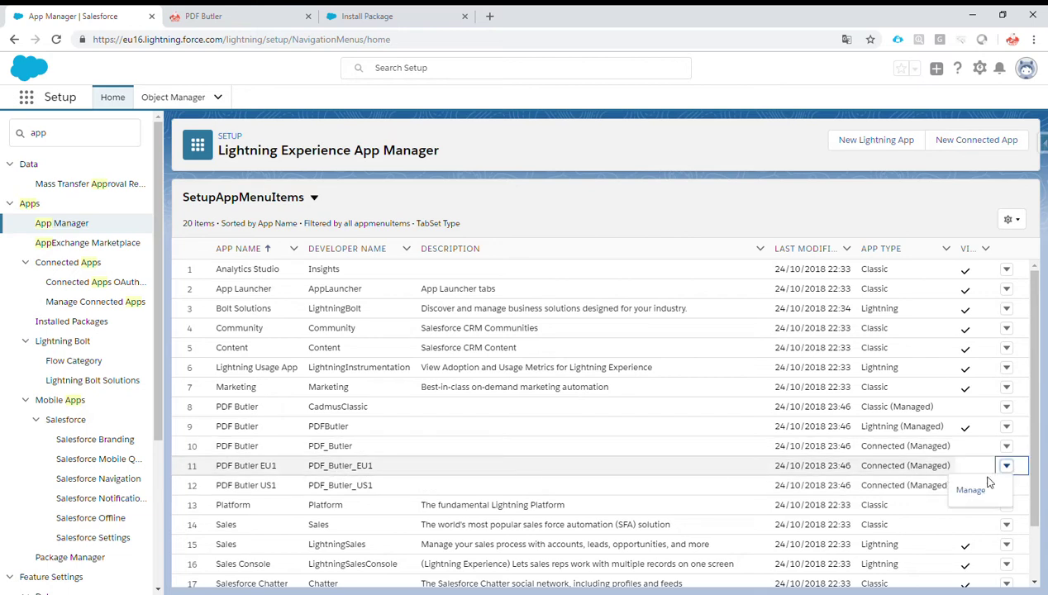
{"action": "left_click", "coordinate": [973, 493]}
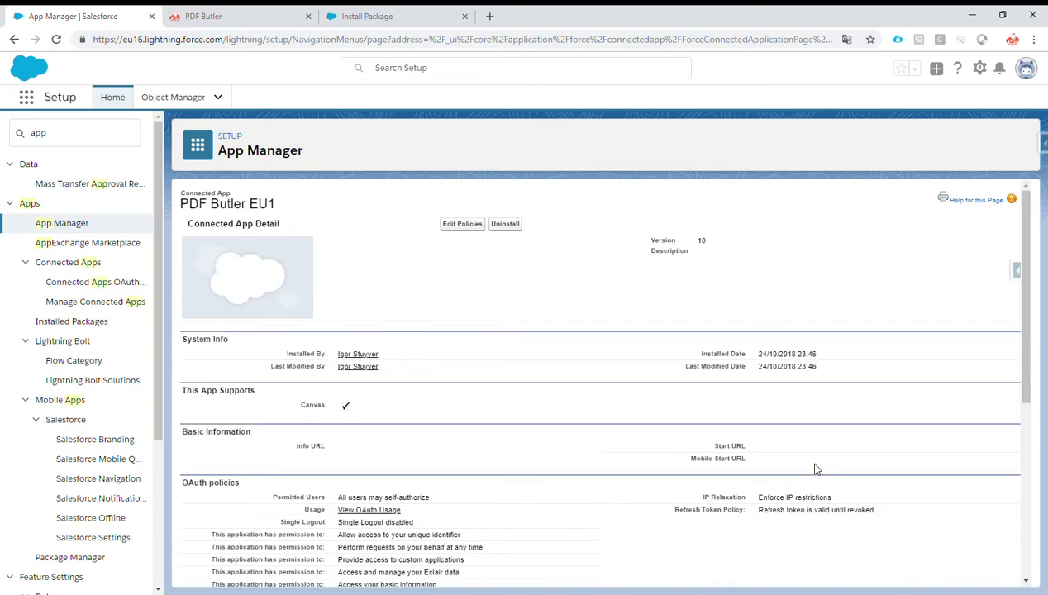
Set PDF Butler EU1's Permitted Users to 'Admin approved users are pre-authorized', accept the warning, and save
{"action": "left_click", "coordinate": [459, 228]}
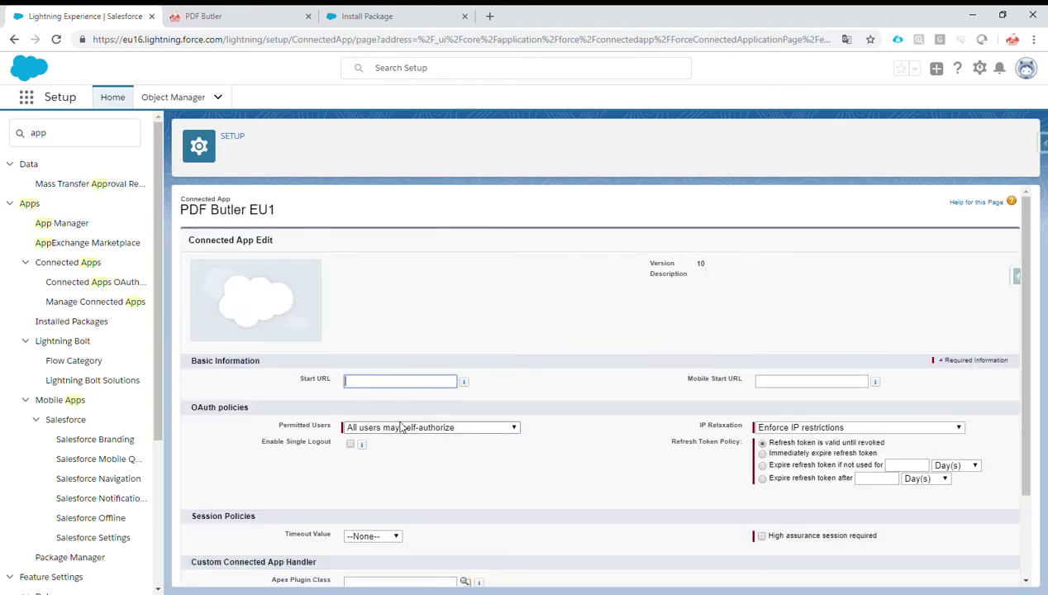
{"action": "left_click", "coordinate": [365, 434]}
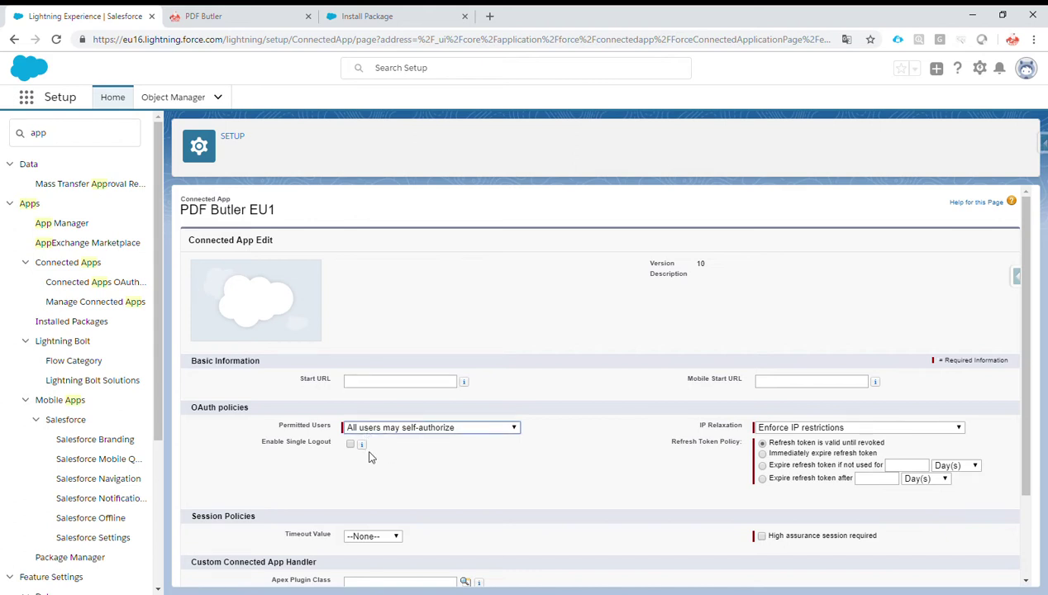
{"action": "key", "text": "Down"}
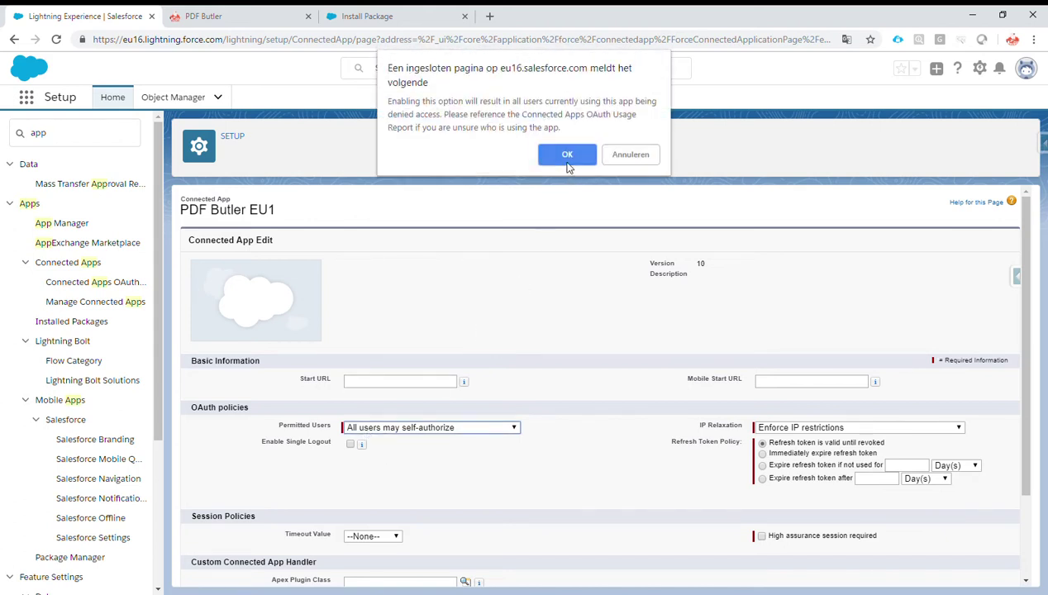
{"action": "left_click", "coordinate": [566, 155]}
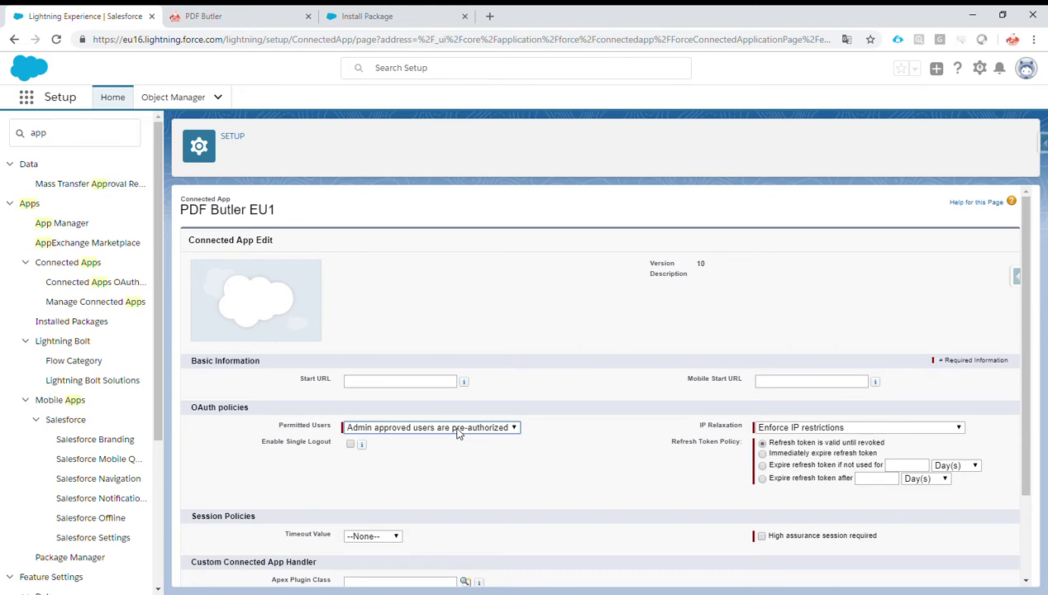
{"action": "scroll", "coordinate": [624, 423], "scroll_direction": "down", "scroll_amount": 3}
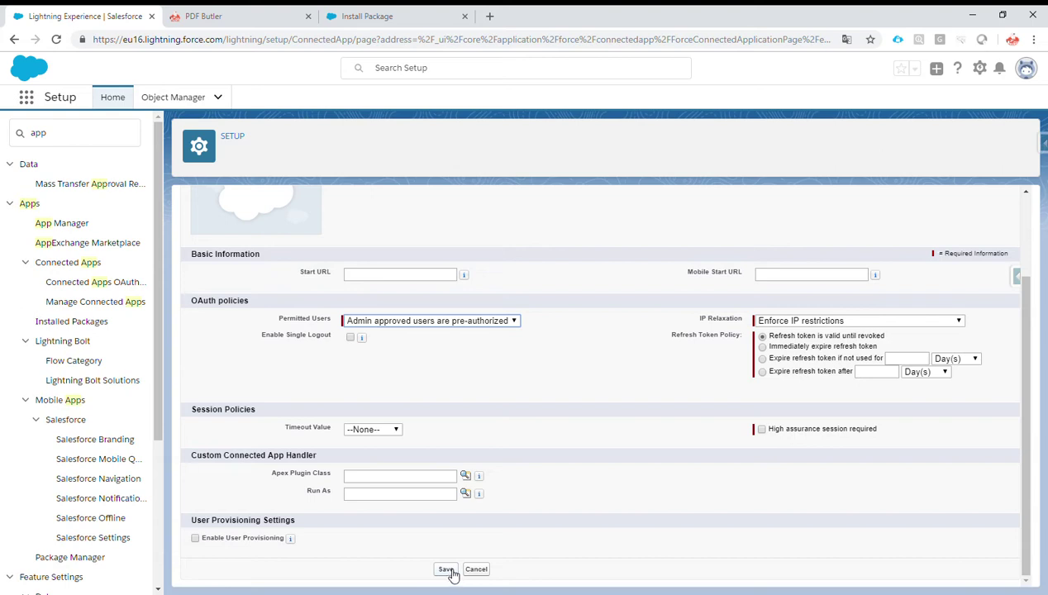
{"action": "left_click", "coordinate": [451, 571]}
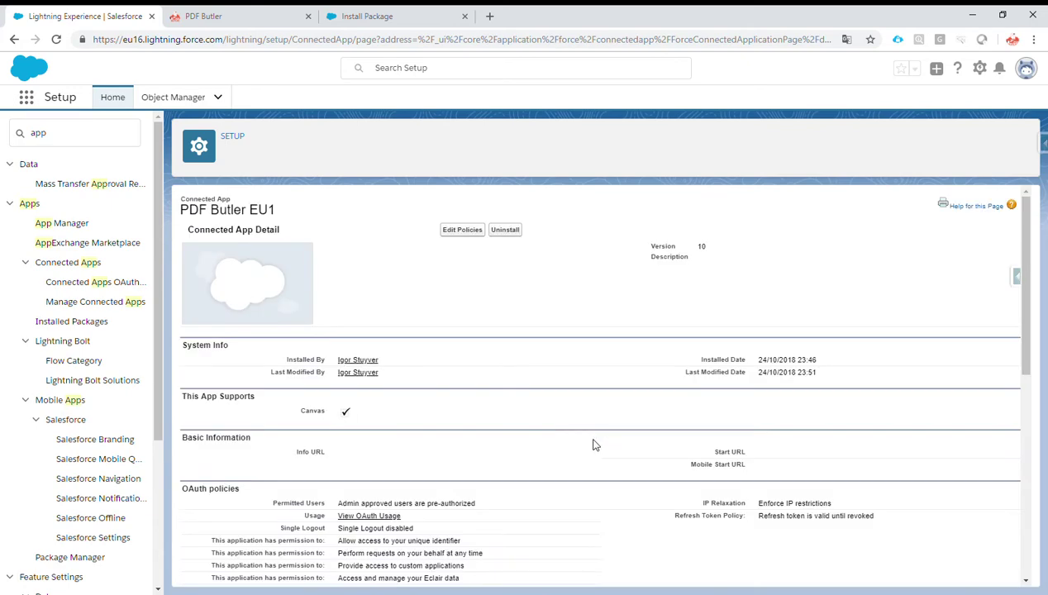
{"action": "scroll", "coordinate": [592, 444], "scroll_direction": "down", "scroll_amount": 1}
{"action": "scroll", "coordinate": [578, 436], "scroll_direction": "down", "scroll_amount": 2}
{"action": "scroll", "coordinate": [578, 435], "scroll_direction": "down", "scroll_amount": 1}
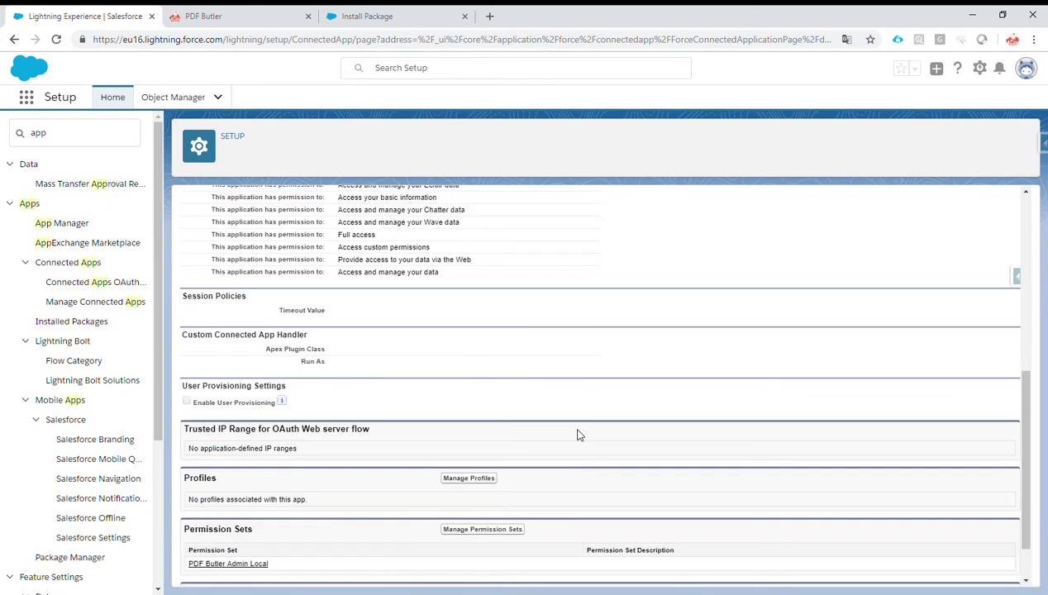
{"action": "scroll", "coordinate": [578, 436], "scroll_direction": "down", "scroll_amount": 2}
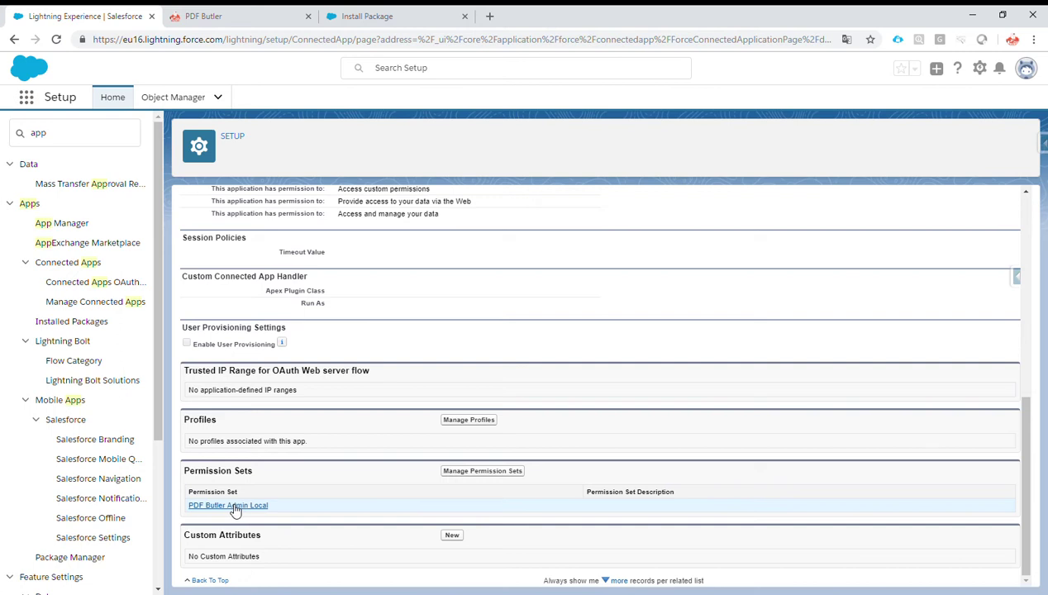